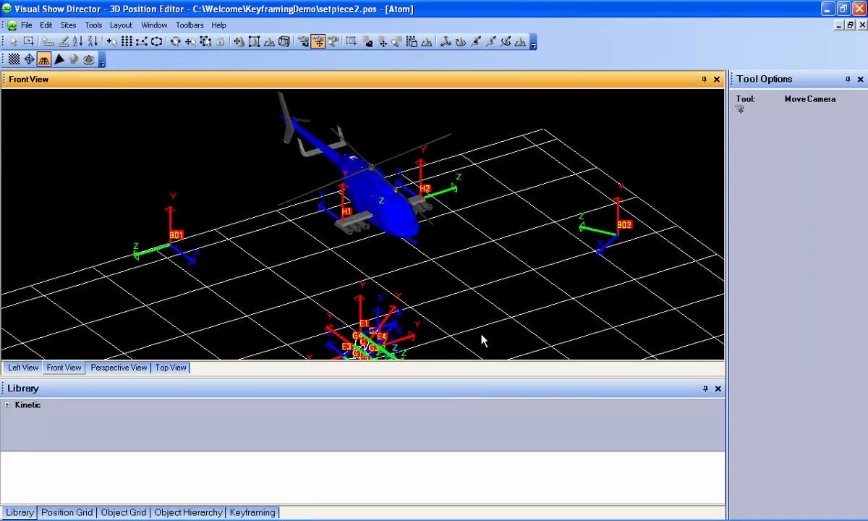
Open the object keyframing settings and look through the list of objects available to modify.
drag(421, 342, 450, 71)
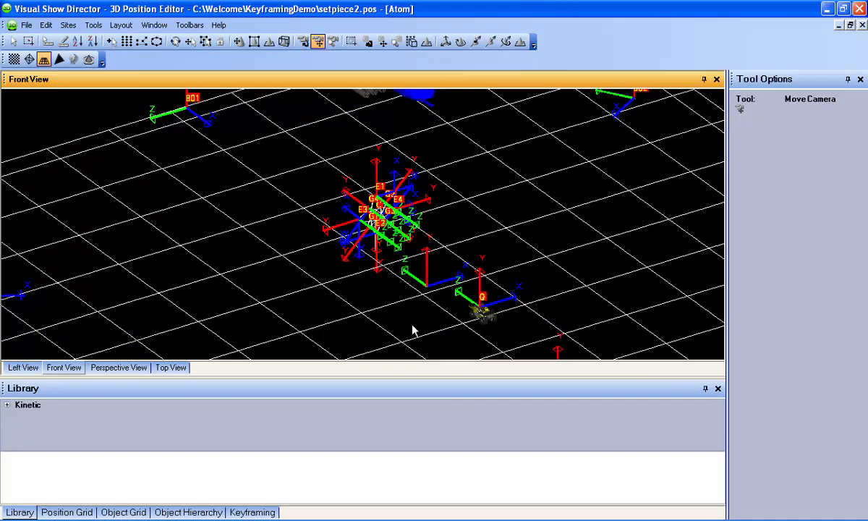
click(252, 512)
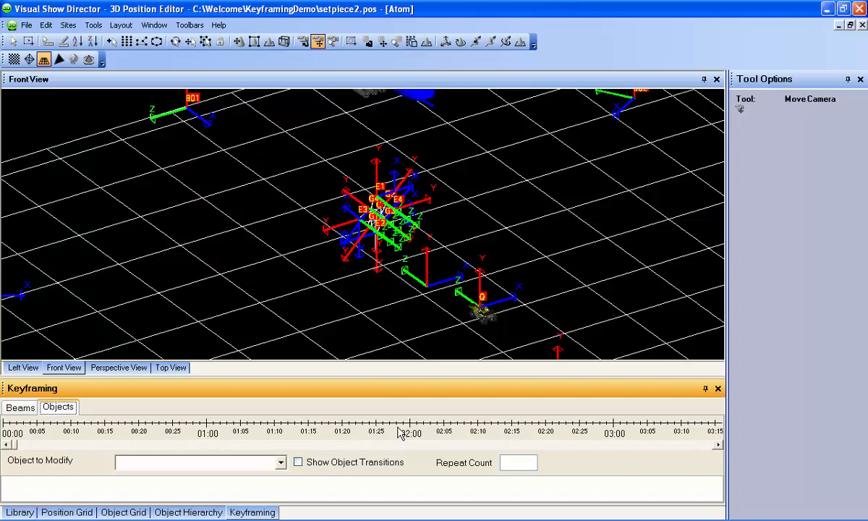
click(280, 463)
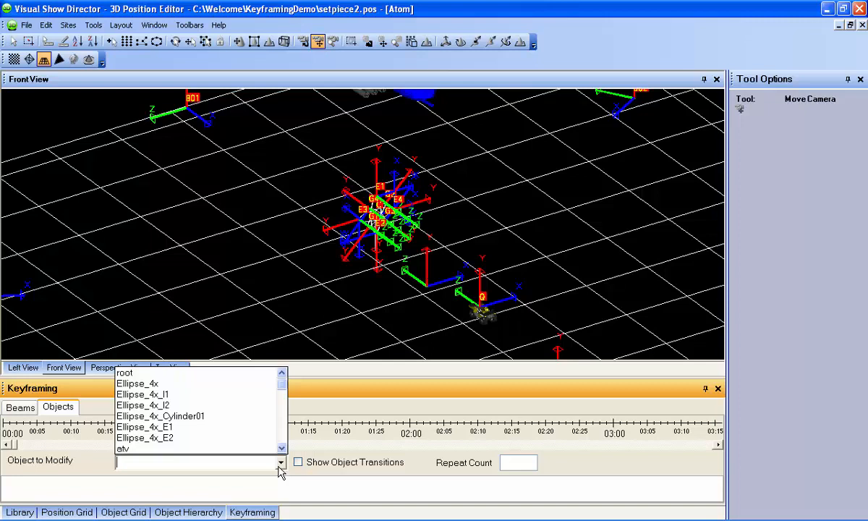
click(280, 465)
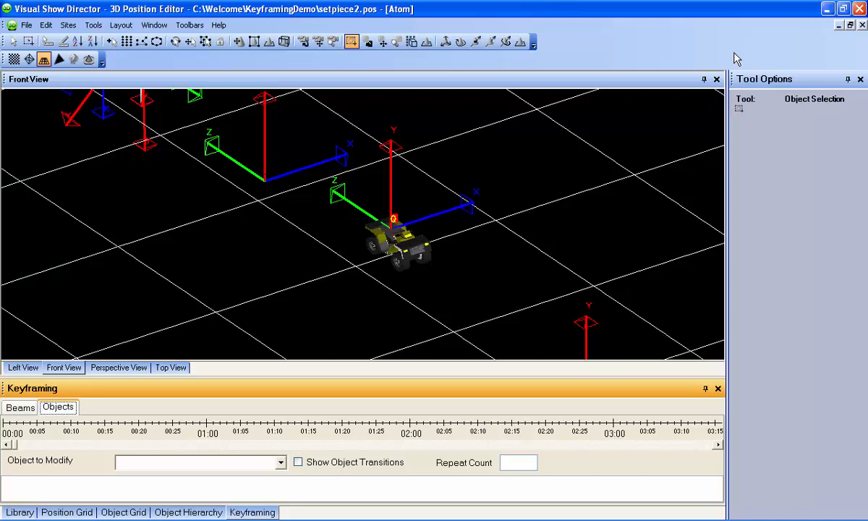
Show the object hierarchy, check the contents of Ellipse_4x, and select the atv object.
click(181, 513)
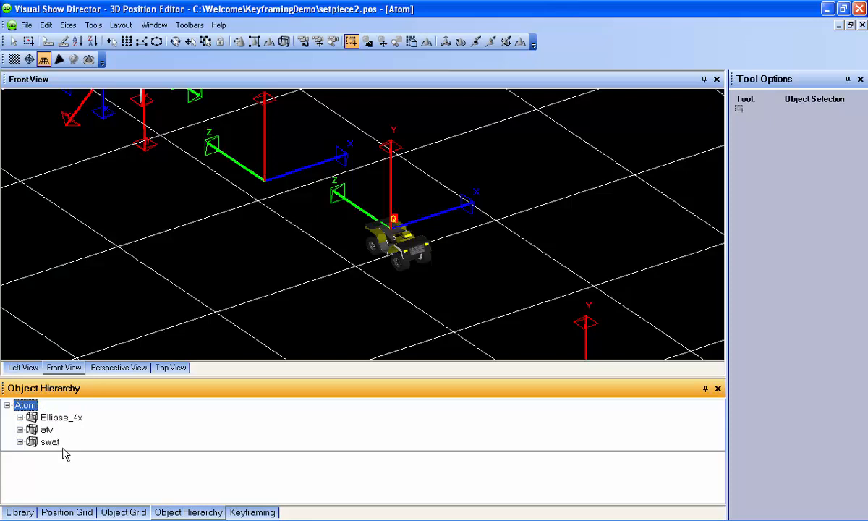
click(20, 417)
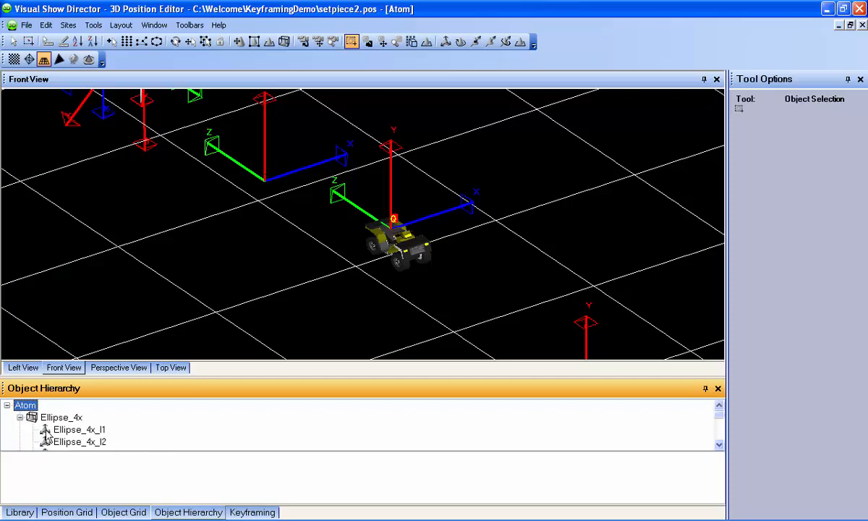
click(20, 417)
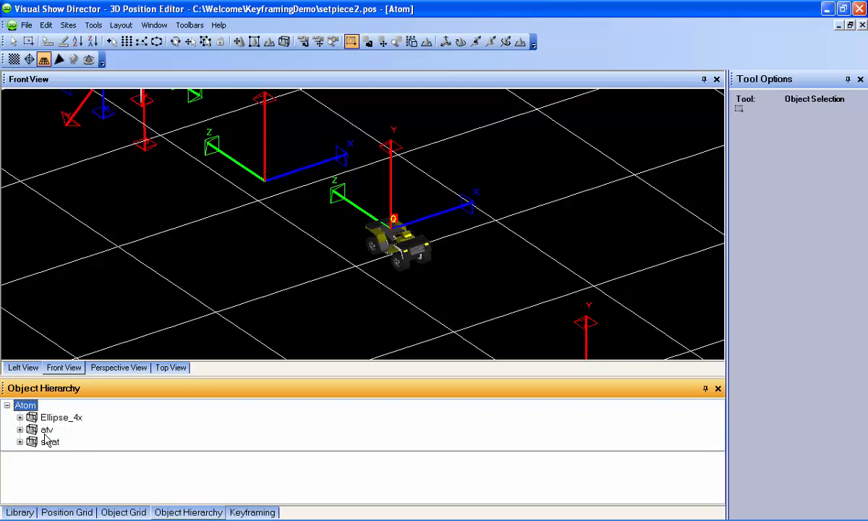
click(46, 430)
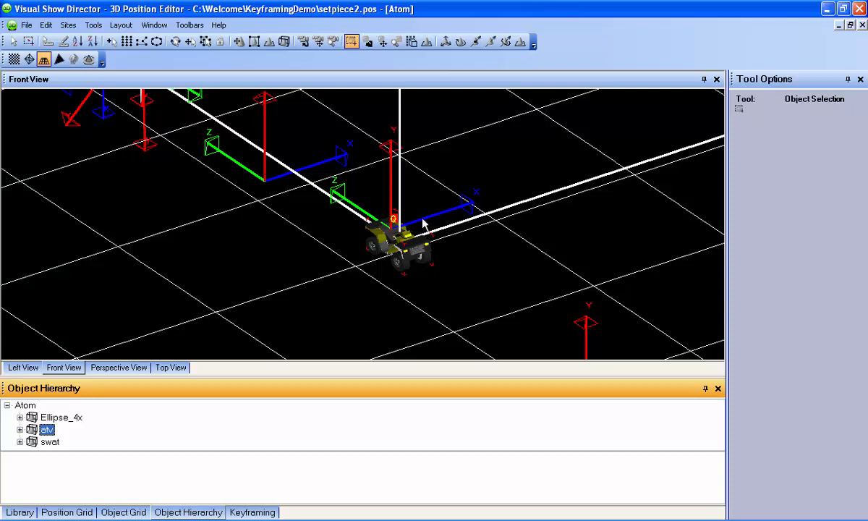
Nudge the atv freehand along its X axis and move it another 10 meters along the X vector.
click(382, 42)
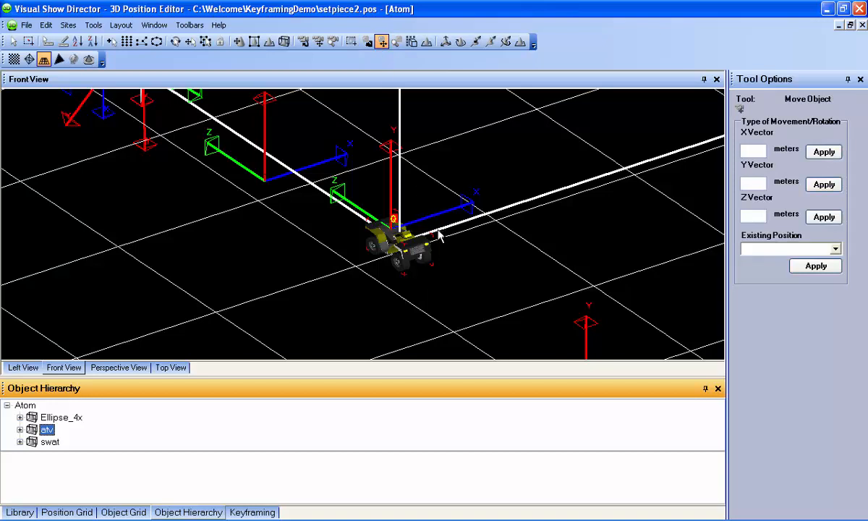
mouse_move(441, 236)
mouse_down()
mouse_move(480, 225)
mouse_move(439, 235)
mouse_up()
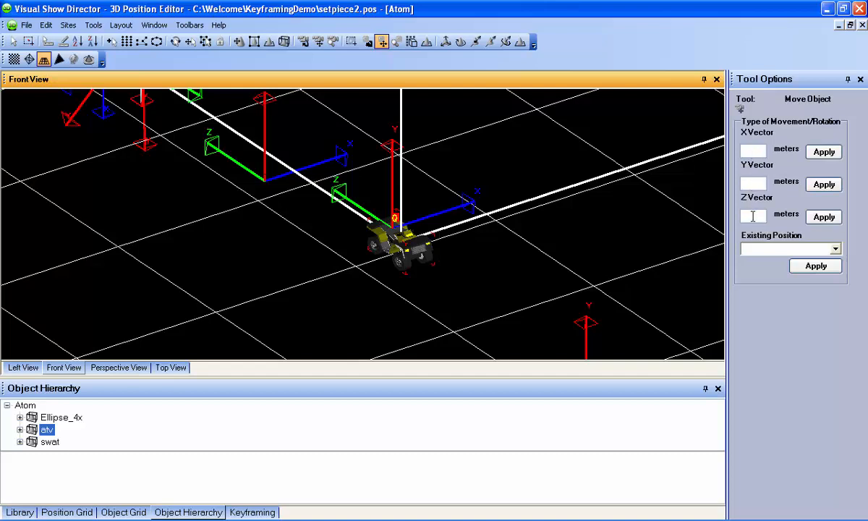
click(752, 151)
text(10)
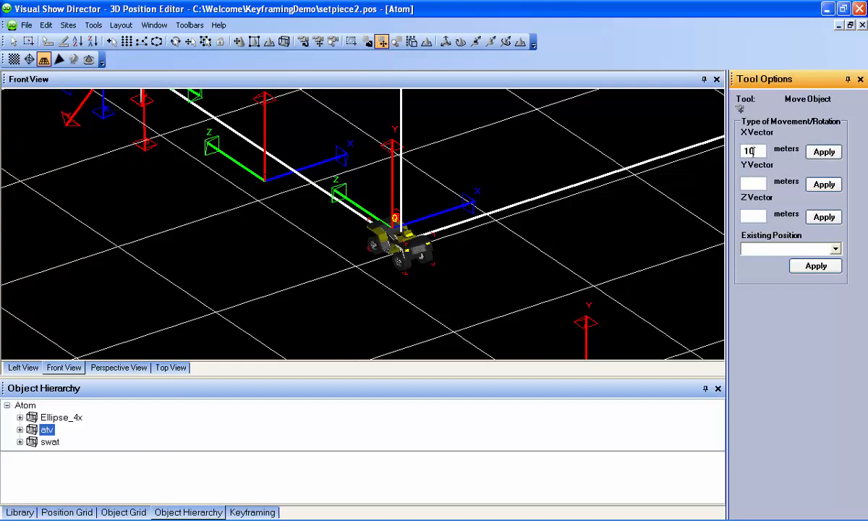
click(825, 154)
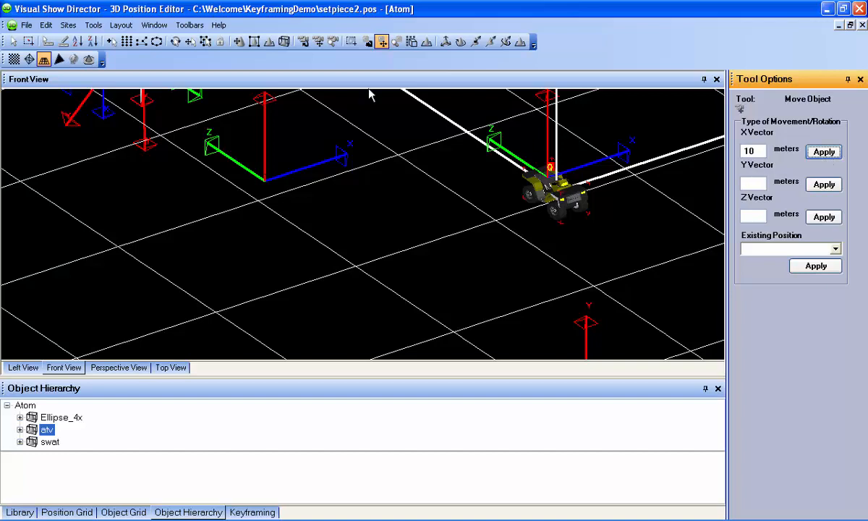
Move the atv to the existing position B03 and undo that move.
click(318, 42)
drag(481, 150, 394, 195)
scroll(560, 186, down, 2)
scroll(564, 167, down, 1)
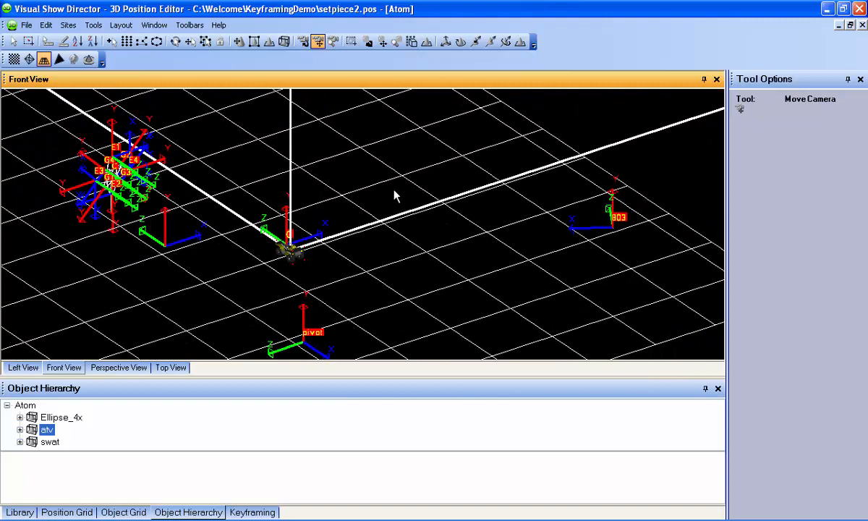
click(382, 42)
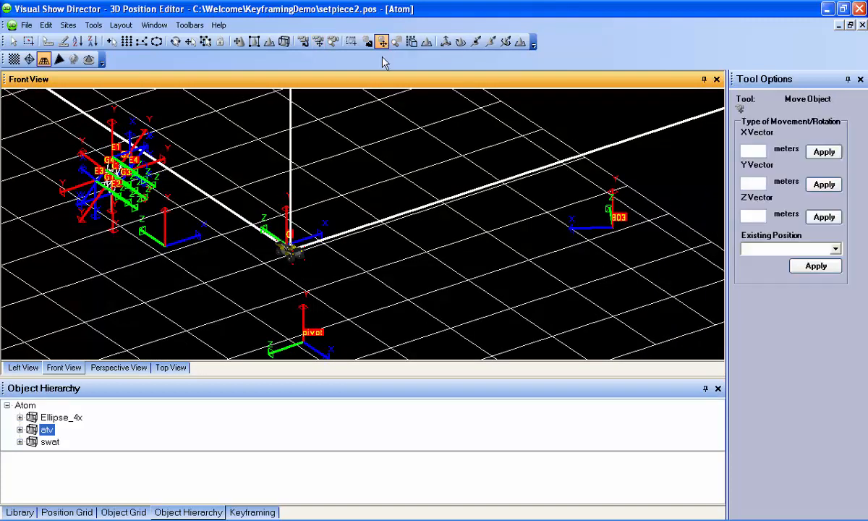
click(835, 248)
drag(838, 280, 837, 294)
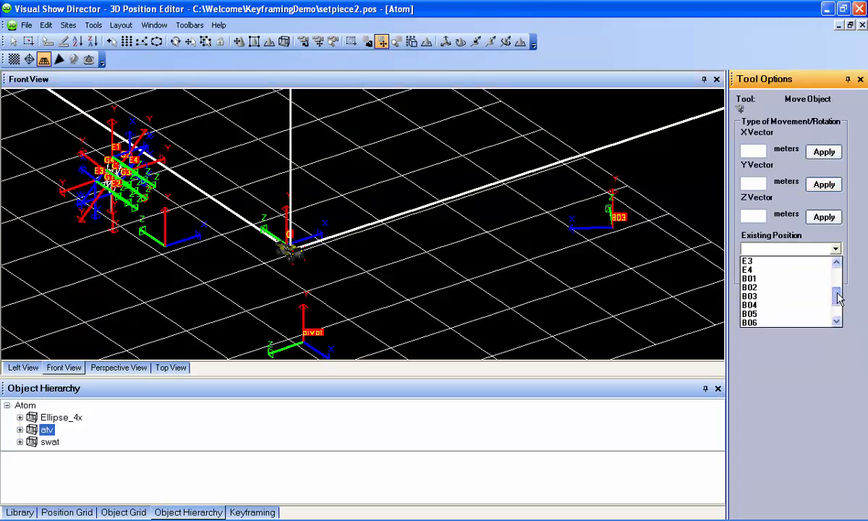
click(818, 305)
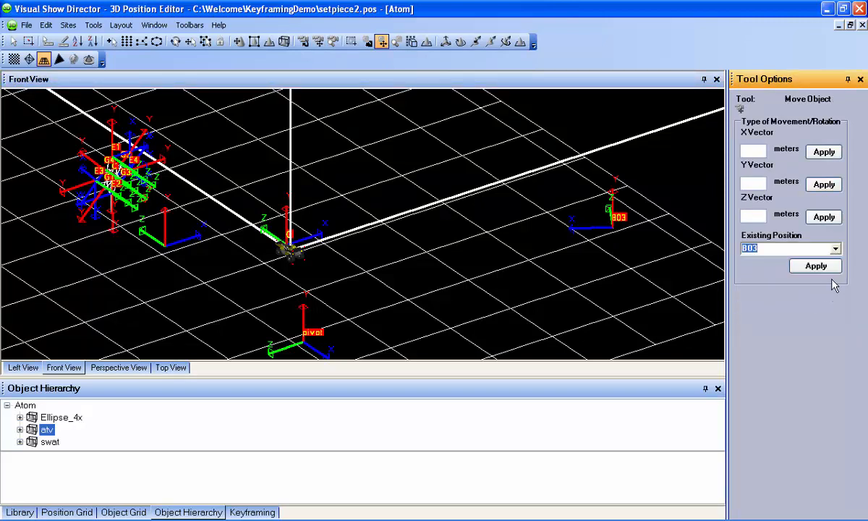
click(829, 266)
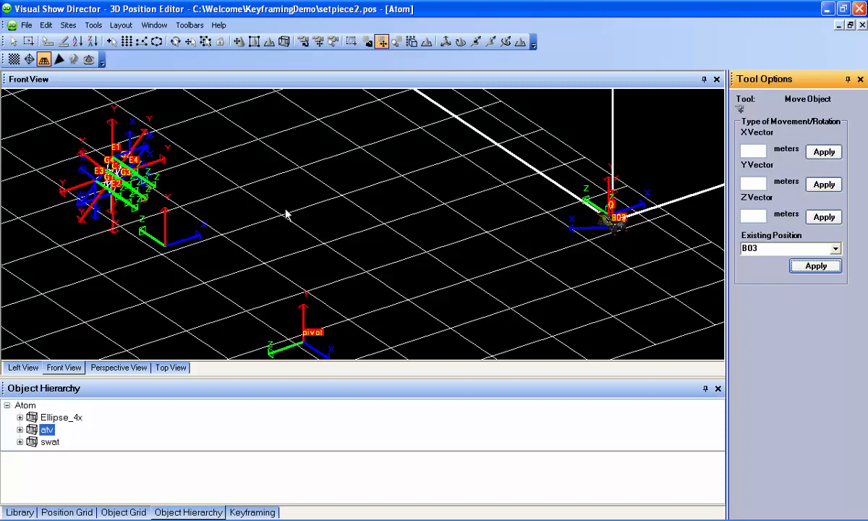
click(46, 25)
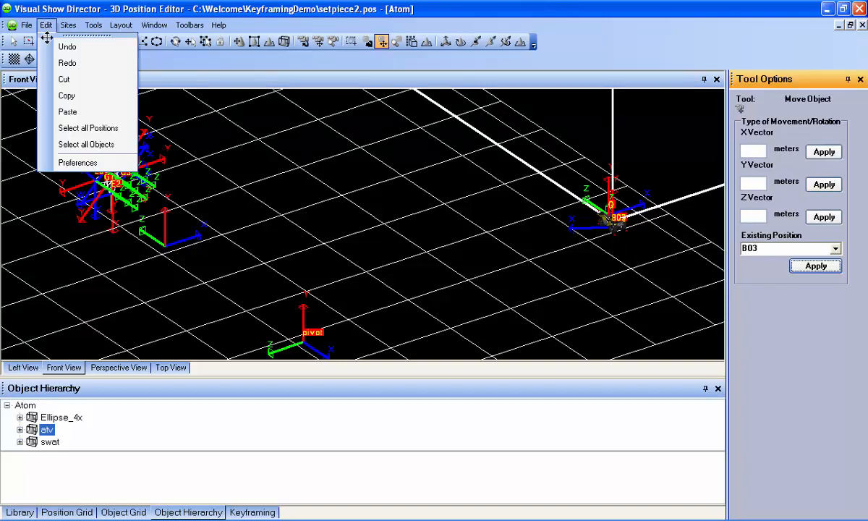
click(62, 45)
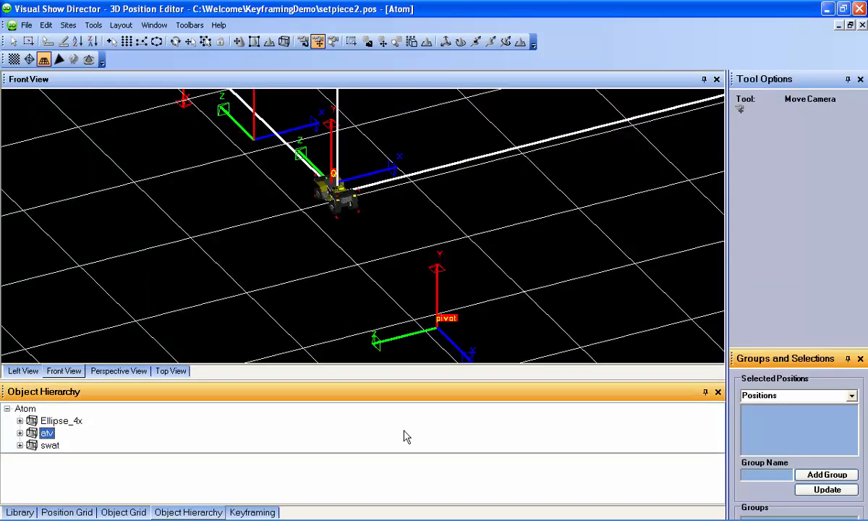
Rotate the atv slightly freehand using its X axis line and rotate it 90 degrees about the Y vector.
click(366, 41)
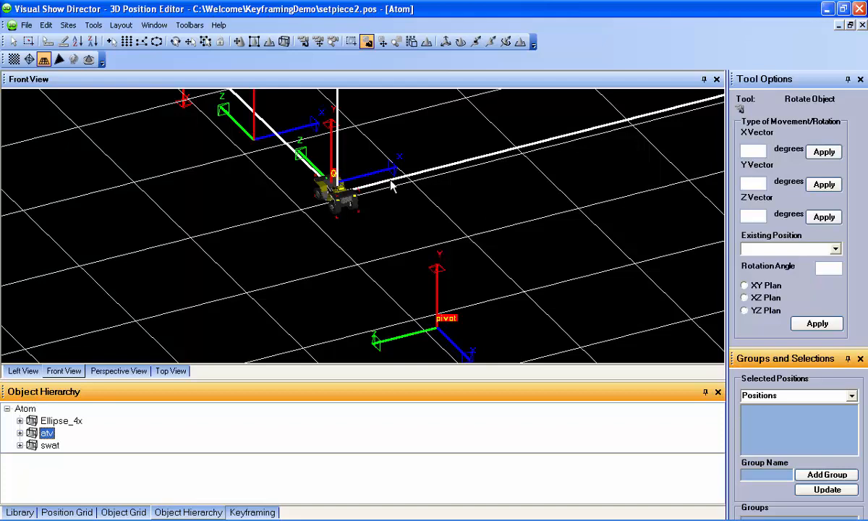
drag(390, 186, 451, 183)
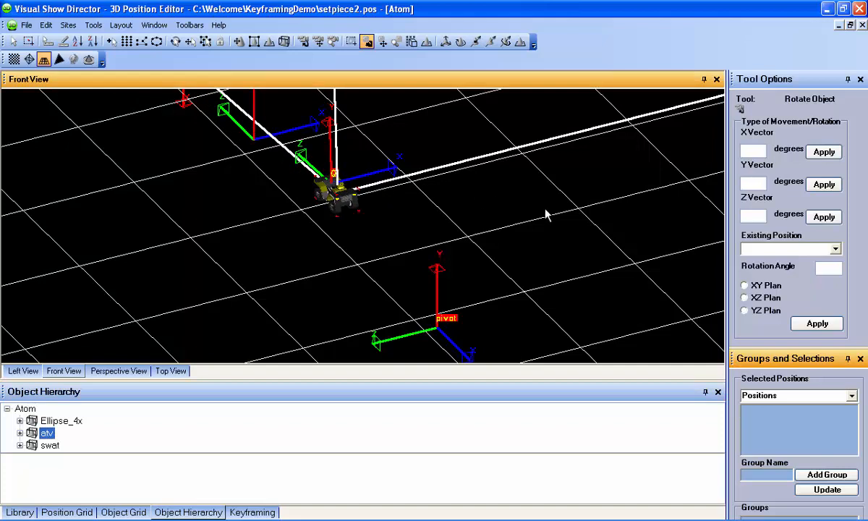
click(753, 183)
text(90)
click(823, 184)
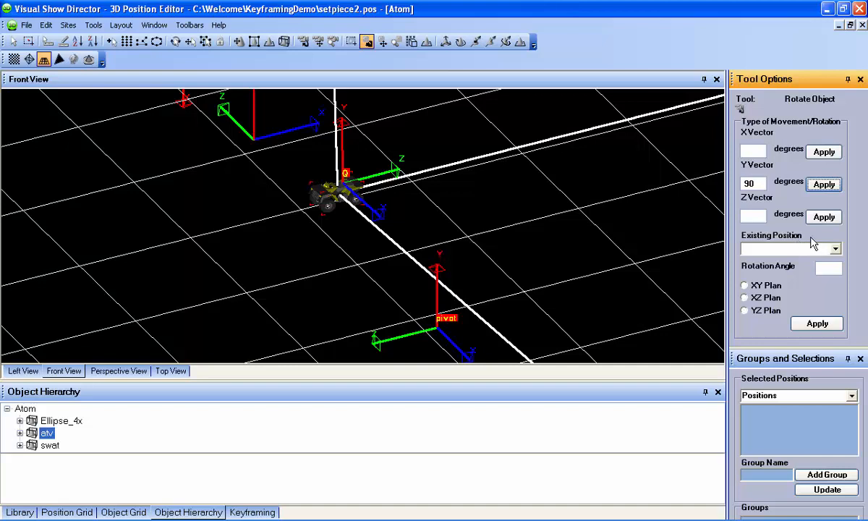
Rotate the atv 45 degrees around the existing position named pivot in the XZ plane.
click(786, 248)
scroll(837, 280, down, 5)
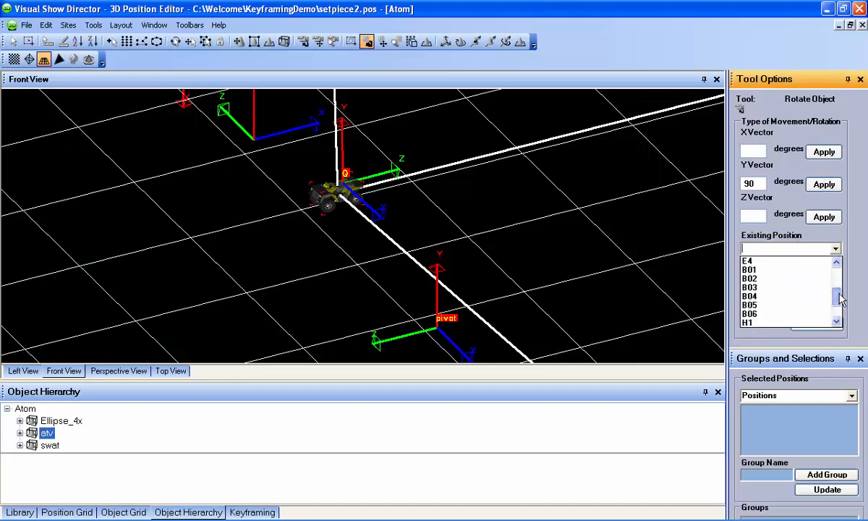
click(796, 312)
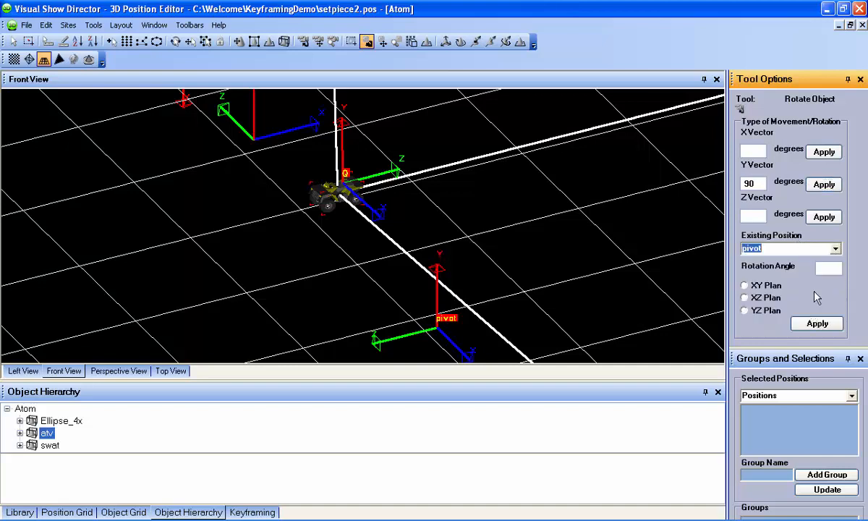
key(Tab)
text(45)
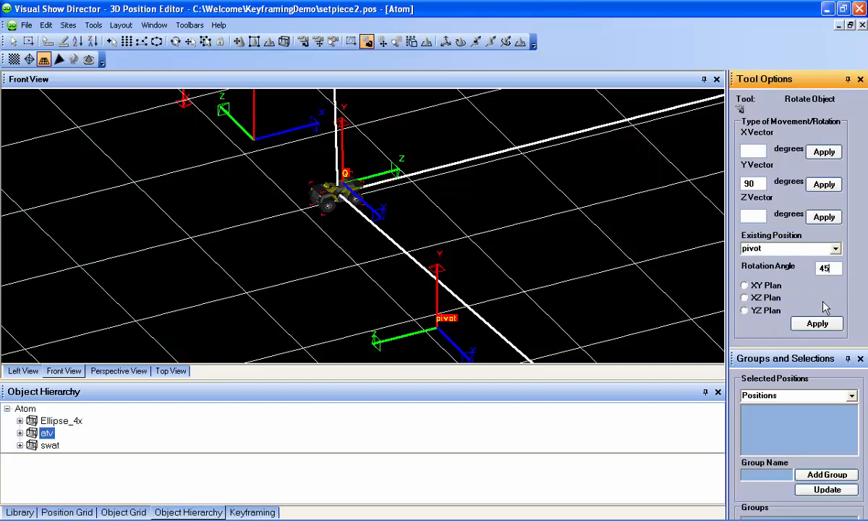
click(745, 298)
click(801, 324)
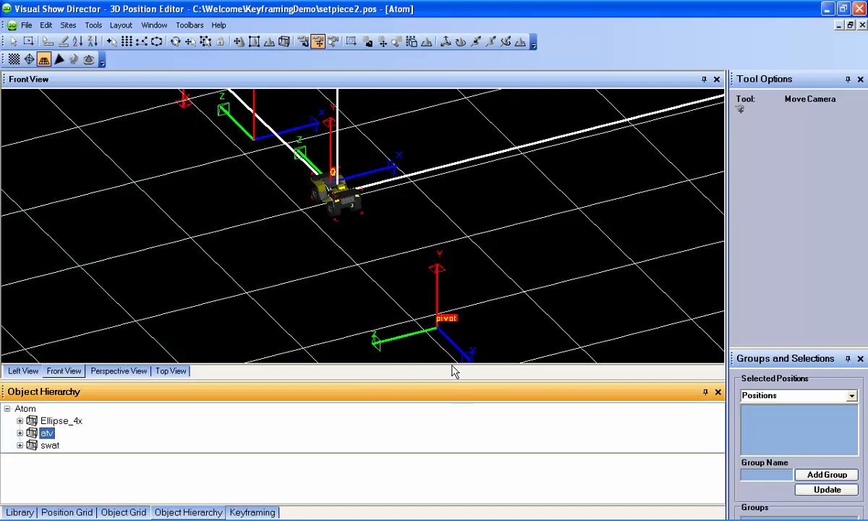
Resize the atv manually, first along X only and again with X, Y and Z resizing enabled.
click(396, 43)
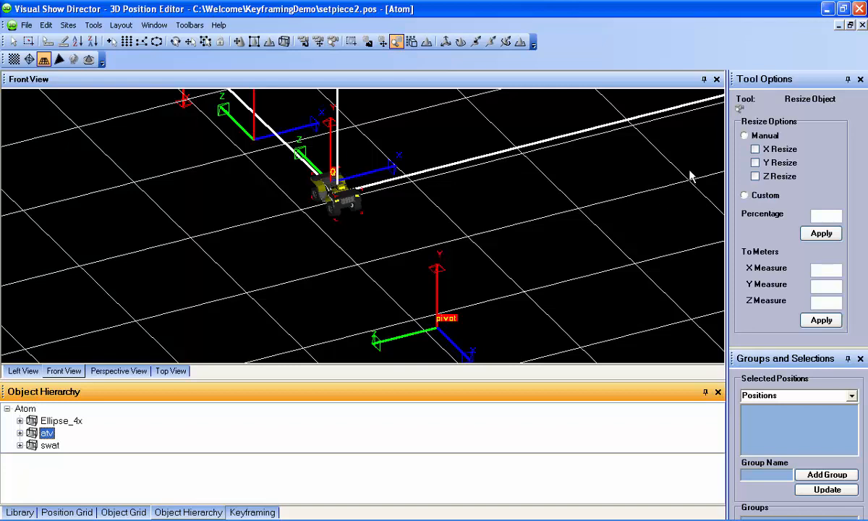
click(745, 136)
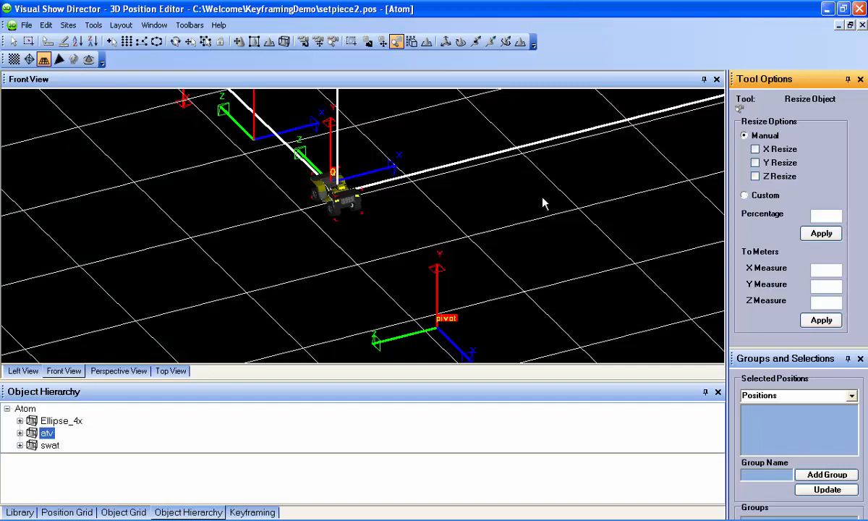
click(755, 150)
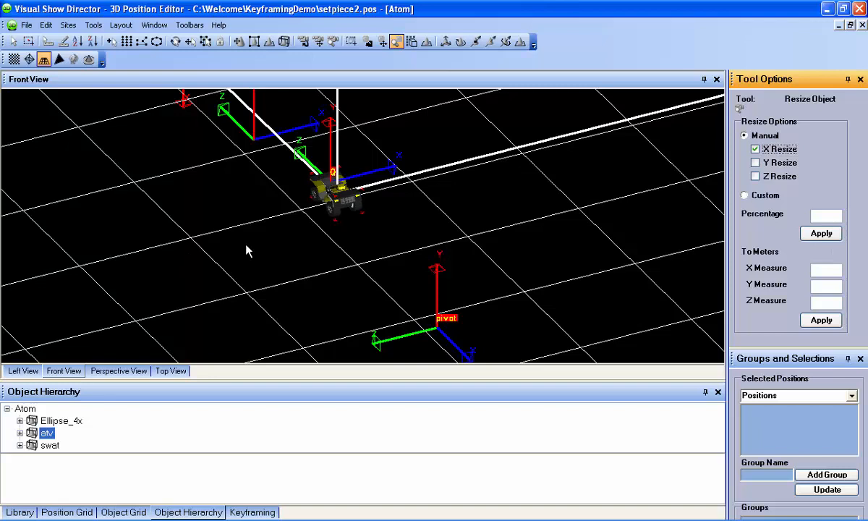
click(383, 220)
click(764, 163)
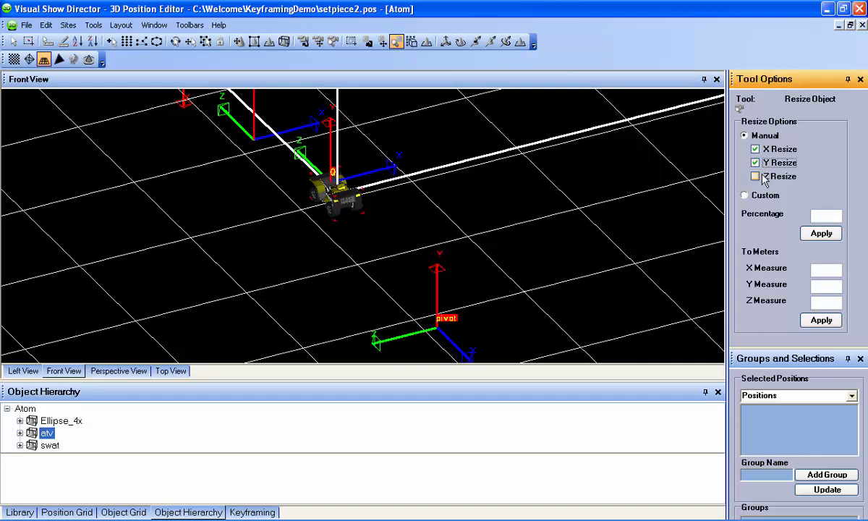
click(763, 177)
click(607, 277)
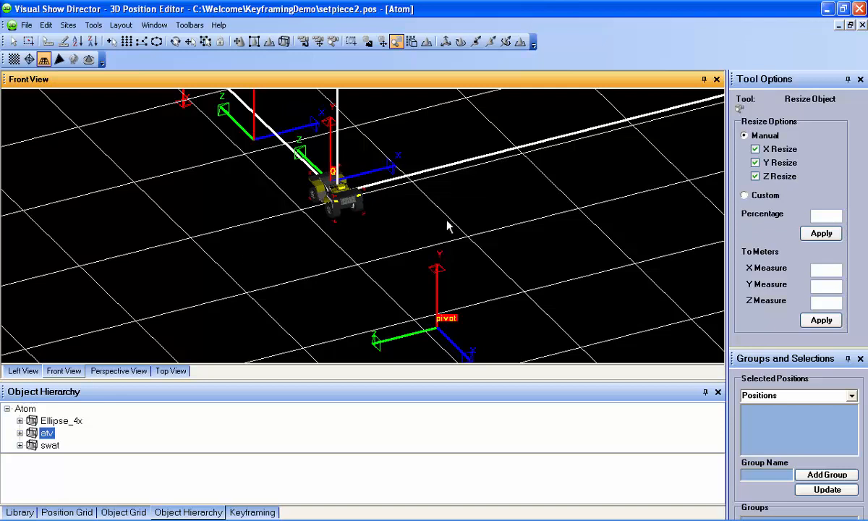
Resize the atv to 200 percent using the custom resize option.
click(750, 198)
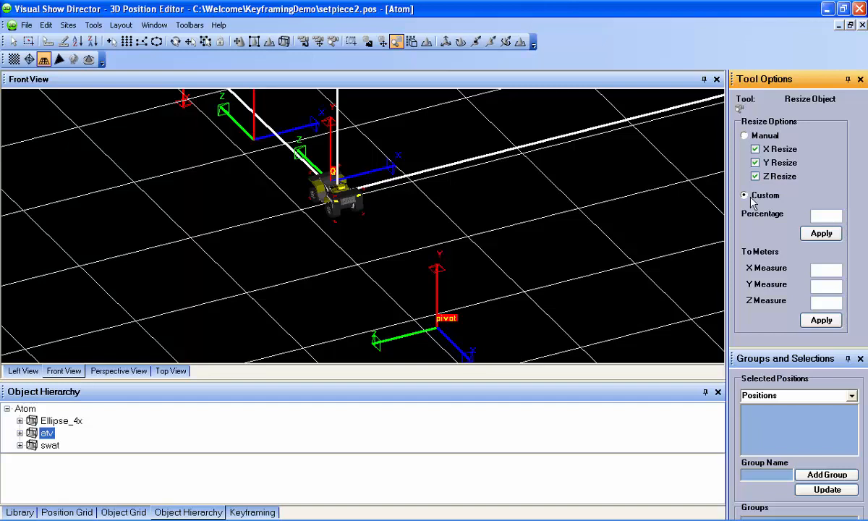
click(818, 214)
text(200)
click(821, 233)
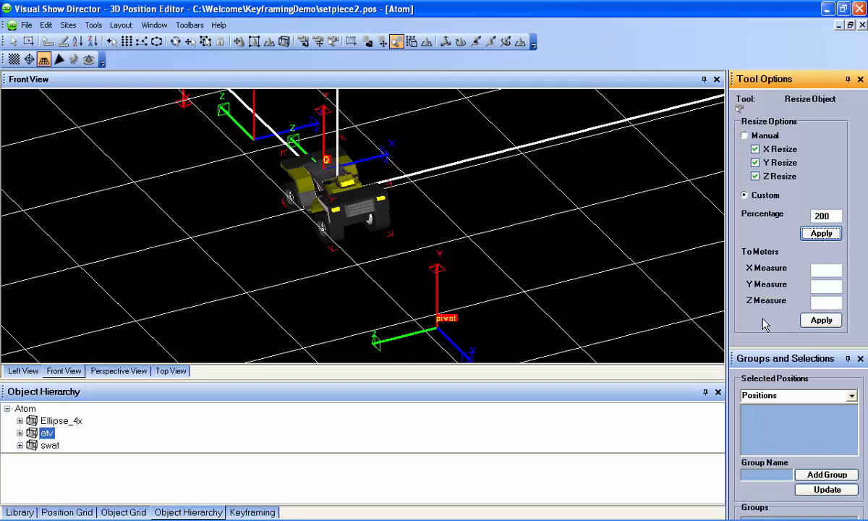
Resize the atv to an X measure of 3 meters and a Y measure of 4 meters.
click(818, 268)
text(3)
click(821, 320)
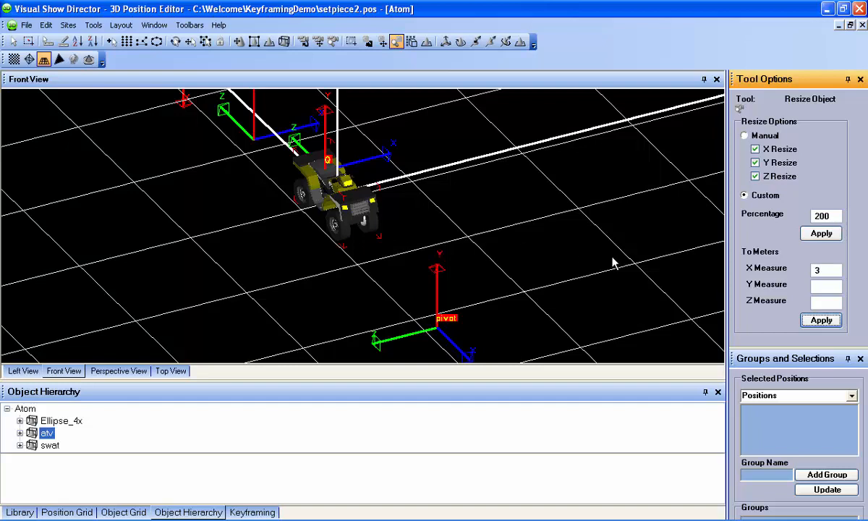
click(815, 287)
text(2)
key(BackSpace)
text(4)
click(821, 323)
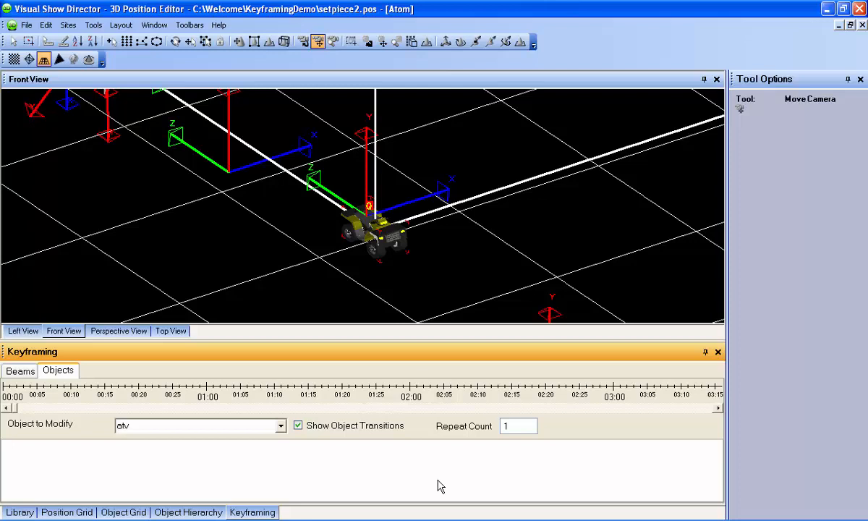
Insert a new cue for the atv at 01:00 on the object timeline and select it.
right_click(460, 398)
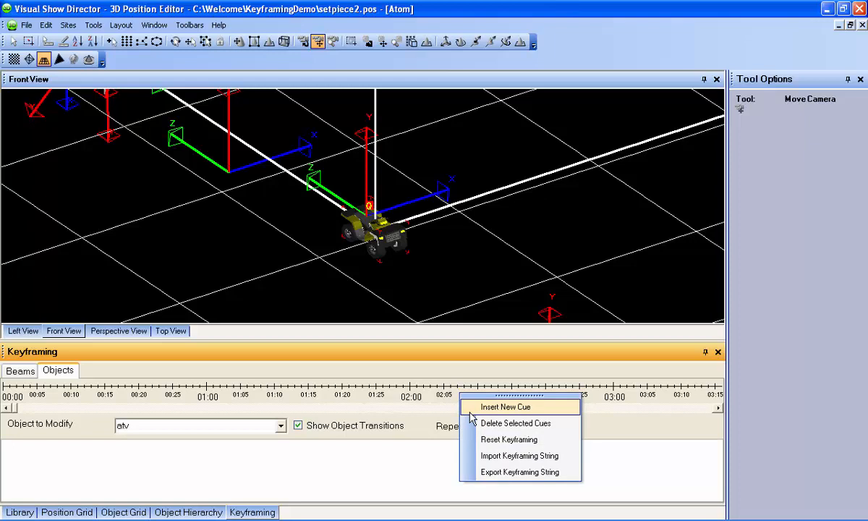
click(472, 409)
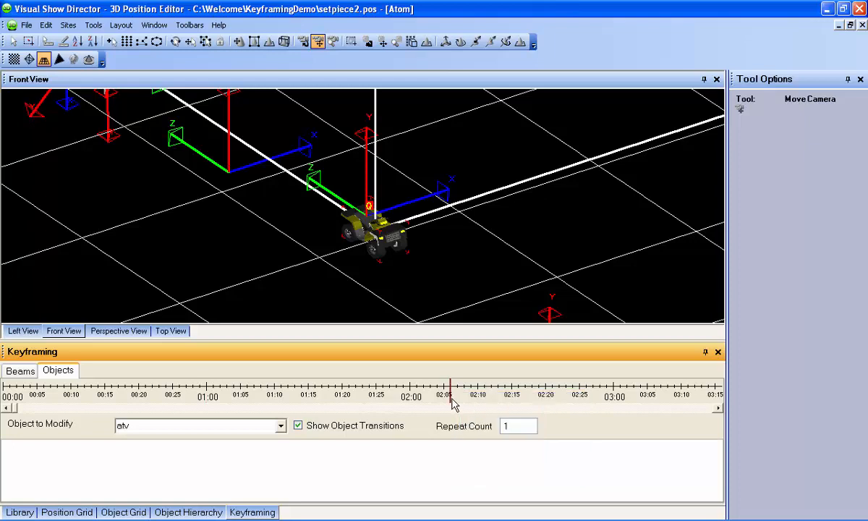
drag(450, 398, 208, 397)
click(208, 389)
click(207, 385)
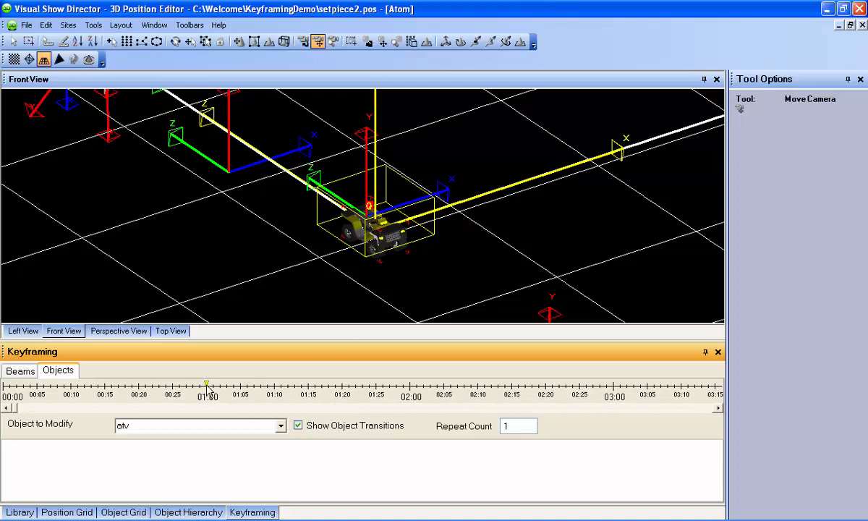
Move the selected atv cue to about 01:10 on the timeline and delete it.
mouse_move(207, 388)
mouse_down()
mouse_move(326, 392)
mouse_move(269, 392)
mouse_move(277, 391)
mouse_up()
right_click(277, 389)
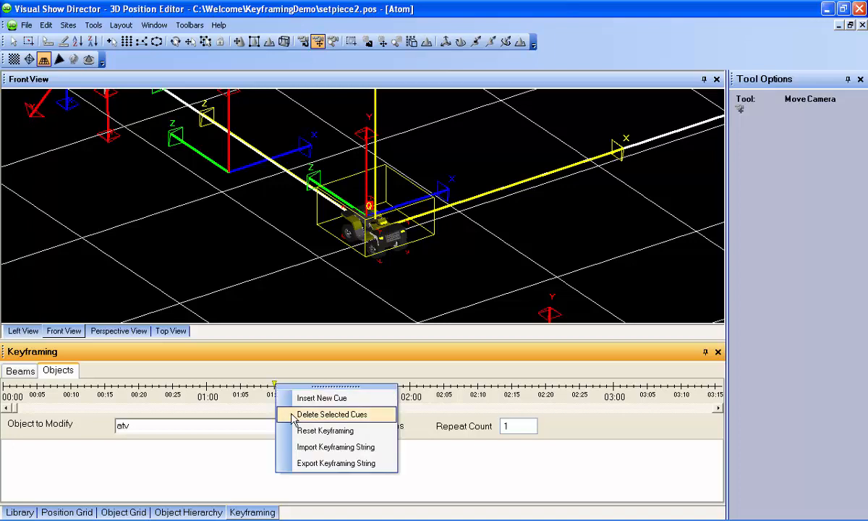
click(293, 415)
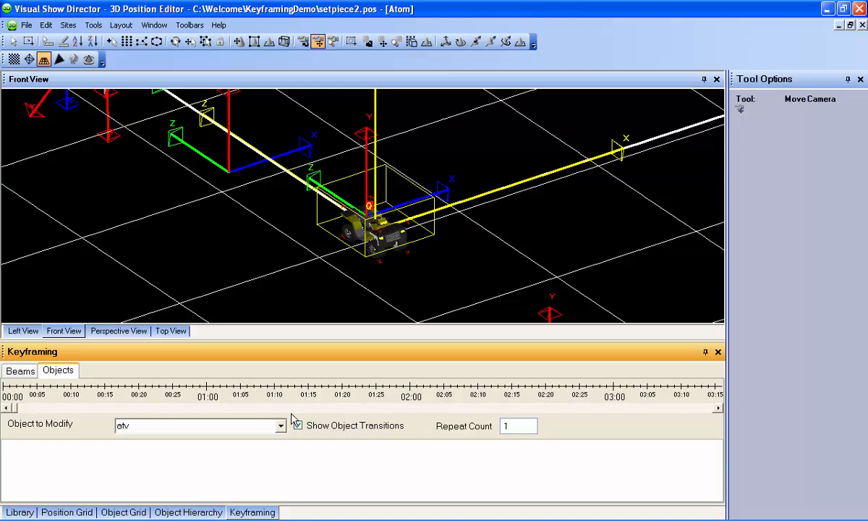
Insert three cues for the atv on the timeline at about 01:03, 01:14 and 01:24.
right_click(256, 394)
click(268, 399)
drag(254, 397, 227, 391)
right_click(282, 393)
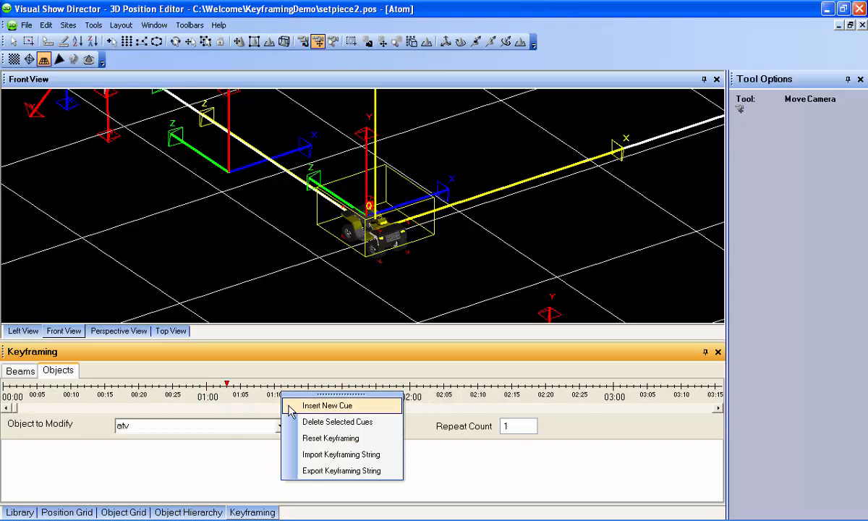
click(288, 406)
click(301, 392)
right_click(347, 388)
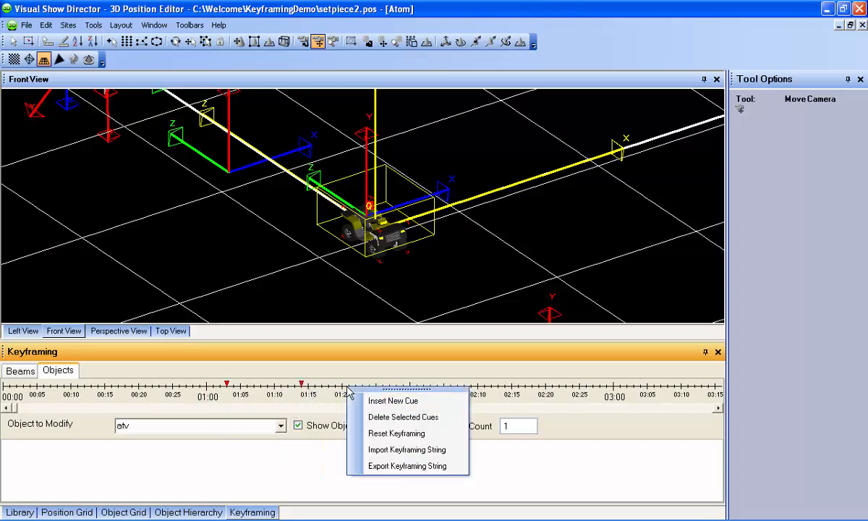
click(354, 399)
click(369, 391)
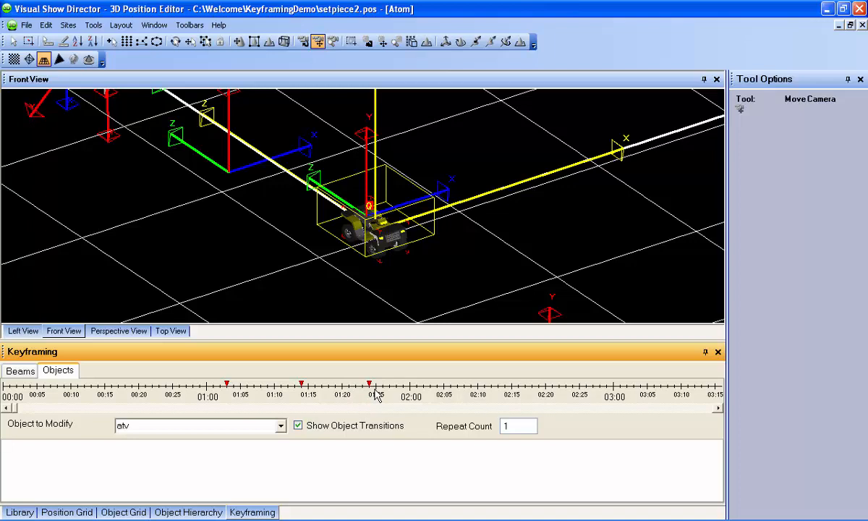
Select all three atv cues on the timeline and delete them together.
click(370, 385)
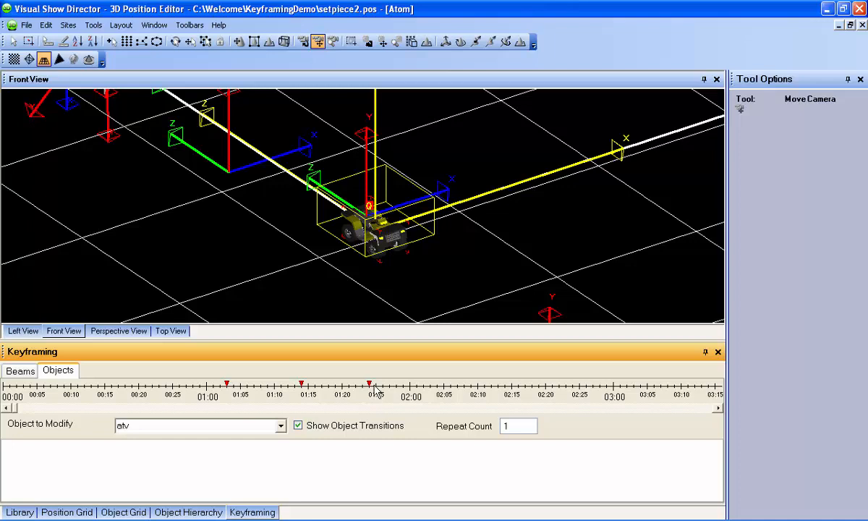
click(303, 385)
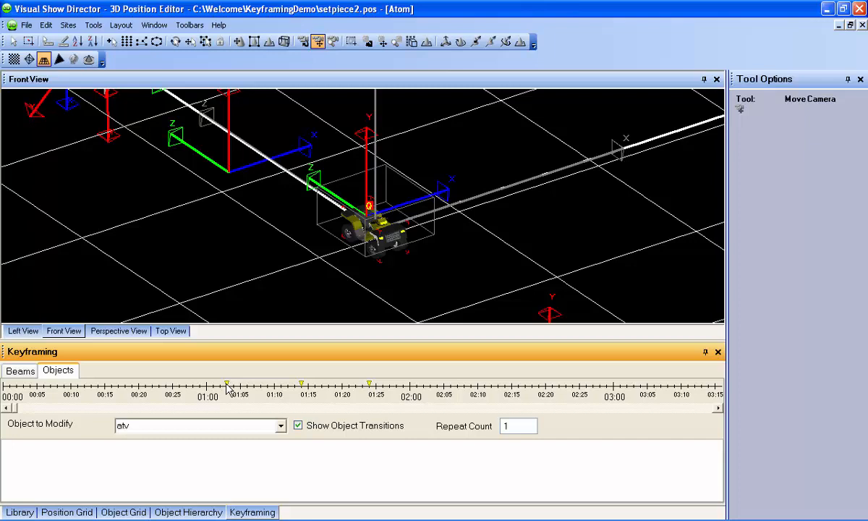
right_click(227, 389)
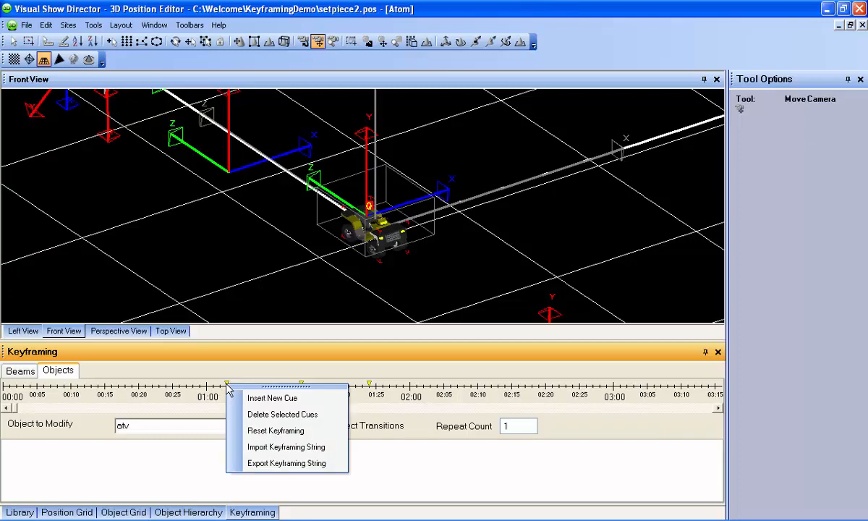
click(241, 418)
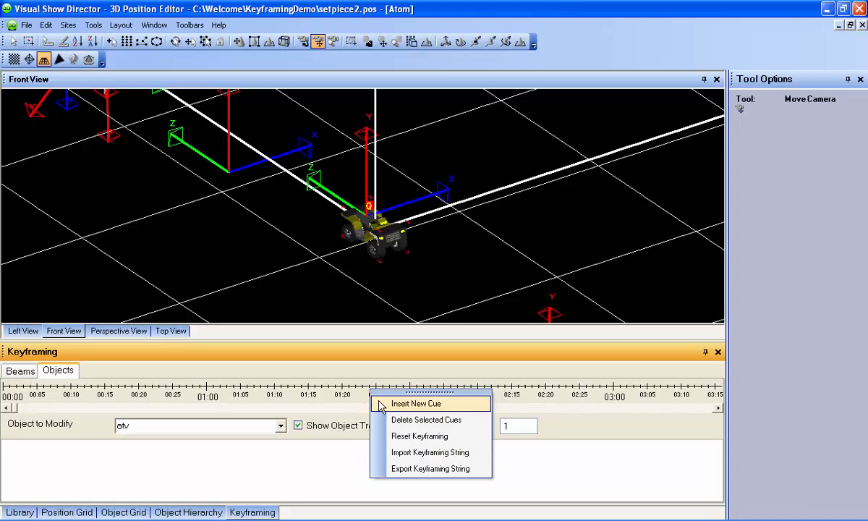
Insert a single atv cue at 01:00 on the timeline and select it.
click(390, 404)
mouse_move(375, 396)
mouse_down()
mouse_move(196, 396)
mouse_move(211, 395)
mouse_up()
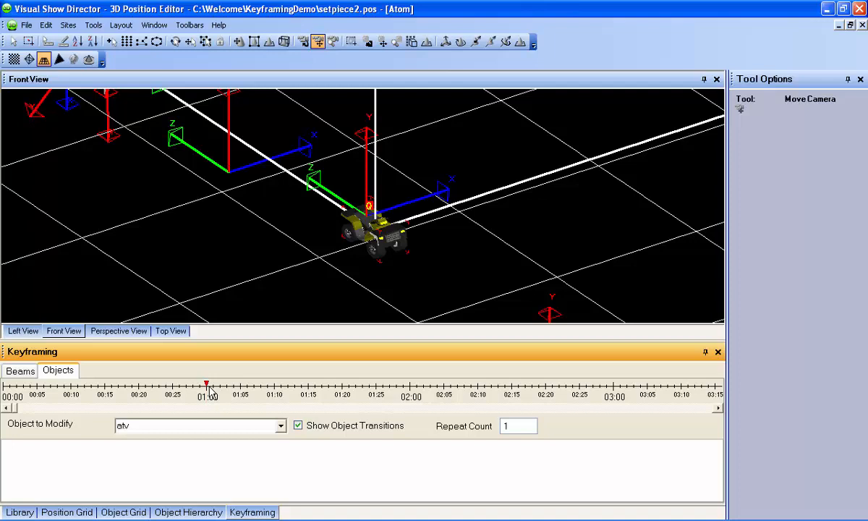
click(207, 384)
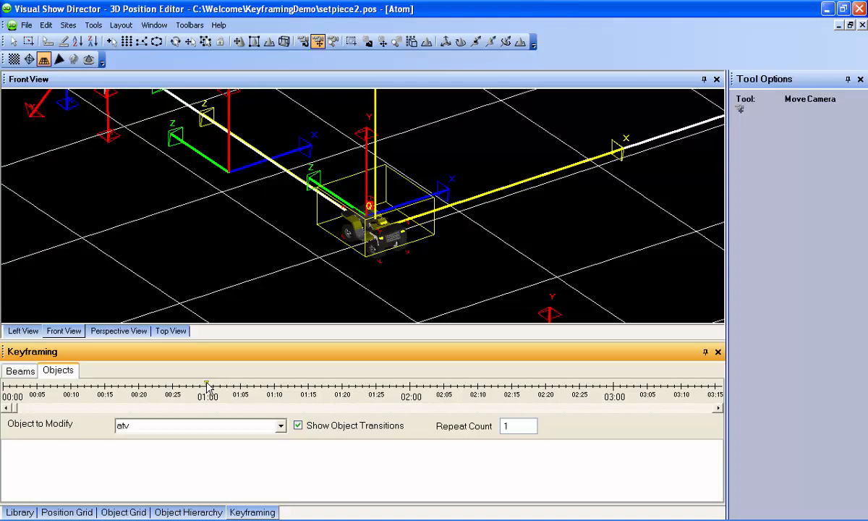
Add a translation modifier and an internal rotation modifier to the selected 01:00 cue.
right_click(212, 466)
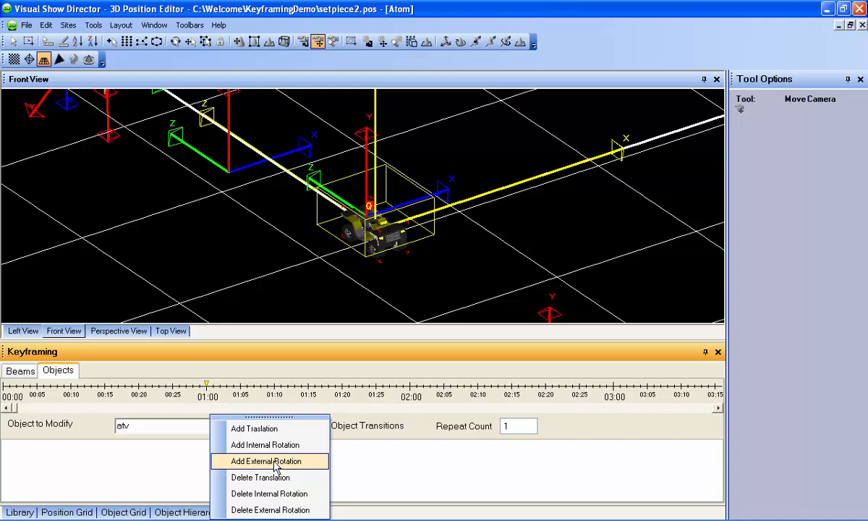
click(267, 428)
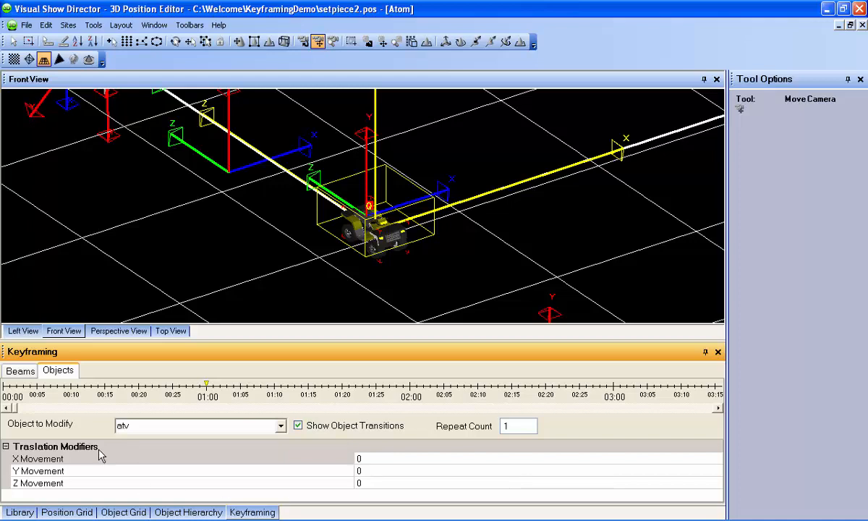
right_click(392, 461)
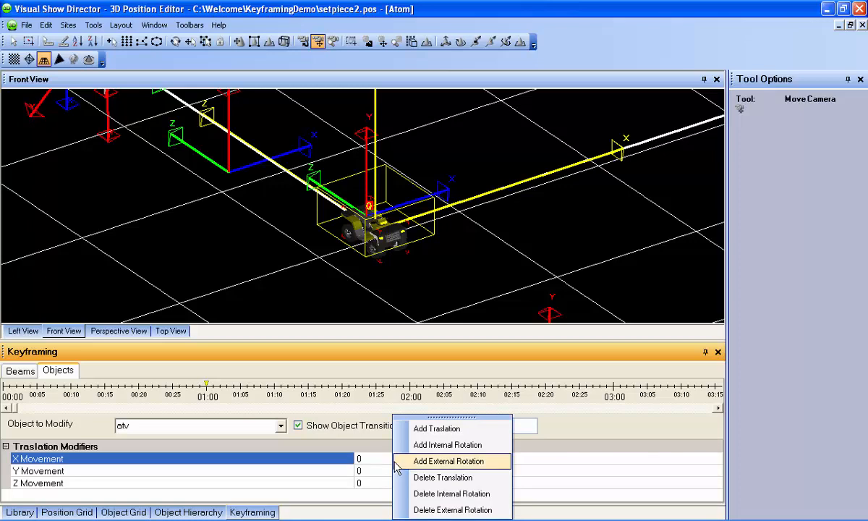
click(447, 444)
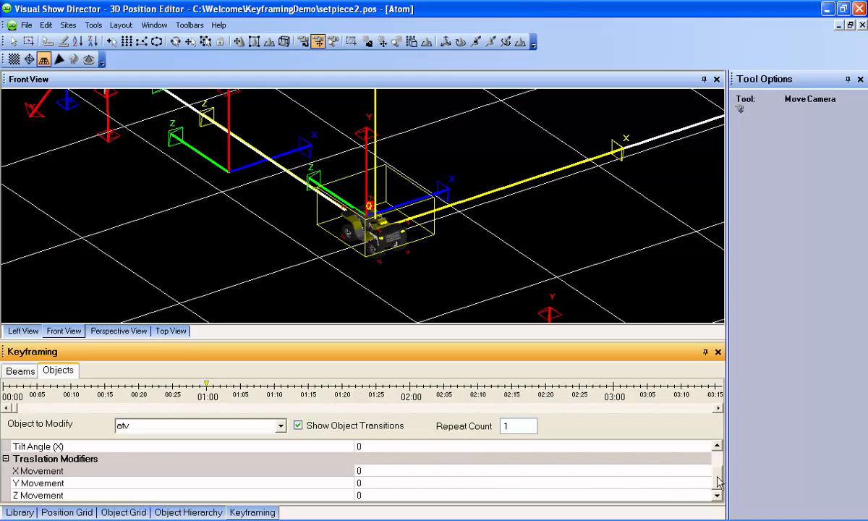
Review the 01:00 cue's internal rotation modifiers and delete its translation modifier.
drag(718, 481, 725, 464)
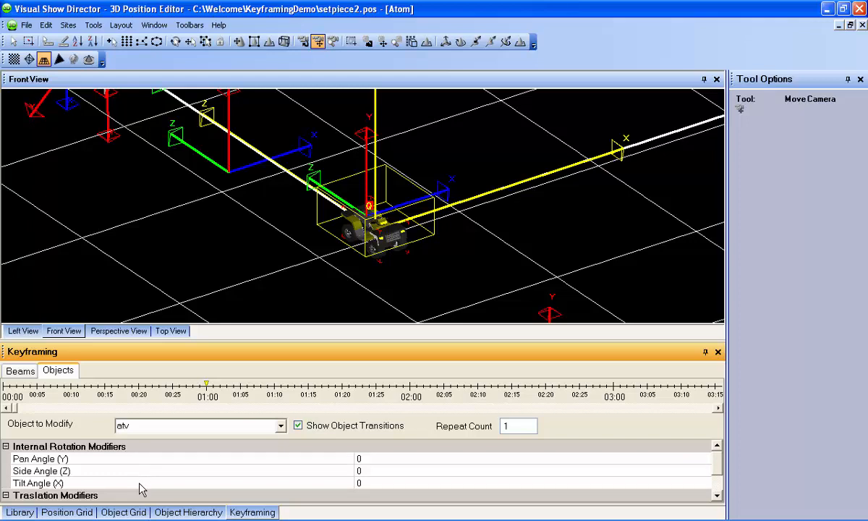
right_click(177, 472)
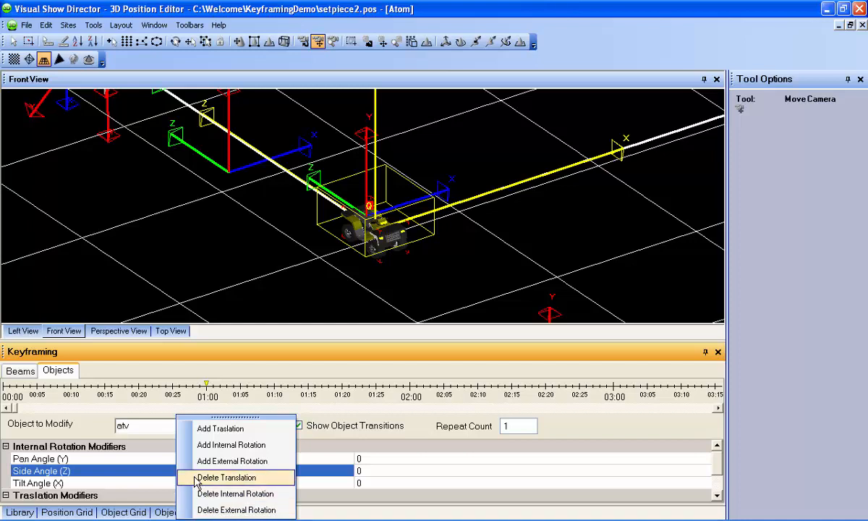
click(195, 479)
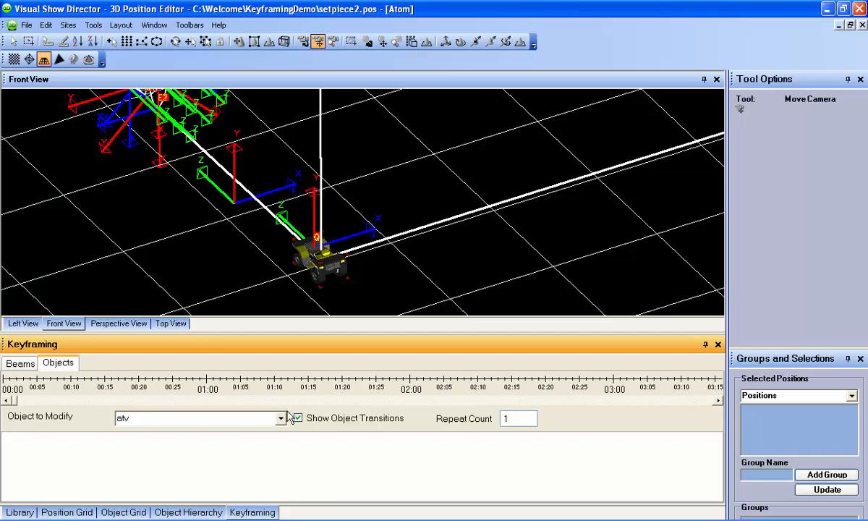
Insert and select an atv cue at 01:00 and add a translation modifier to it.
right_click(253, 389)
click(255, 397)
drag(254, 391, 207, 381)
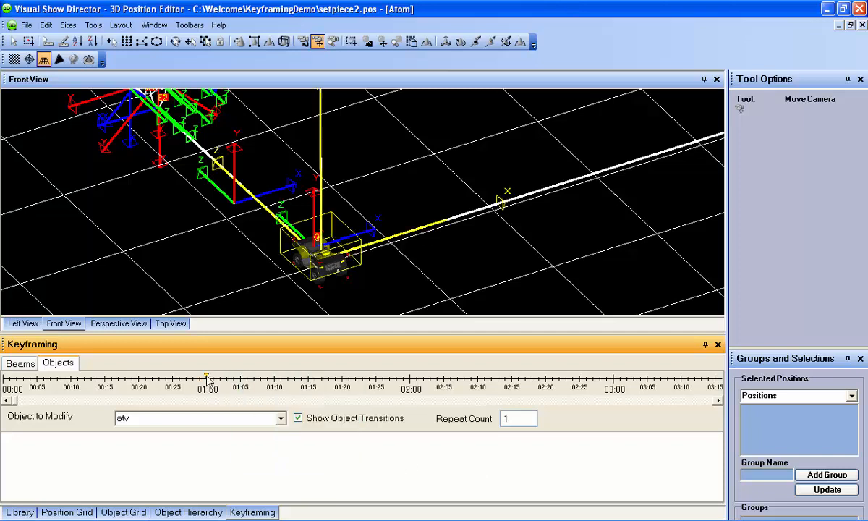
right_click(230, 456)
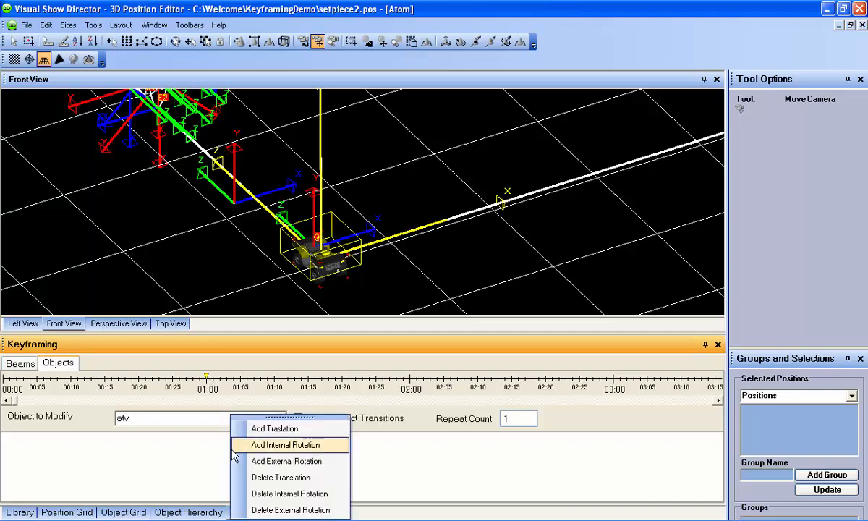
click(264, 431)
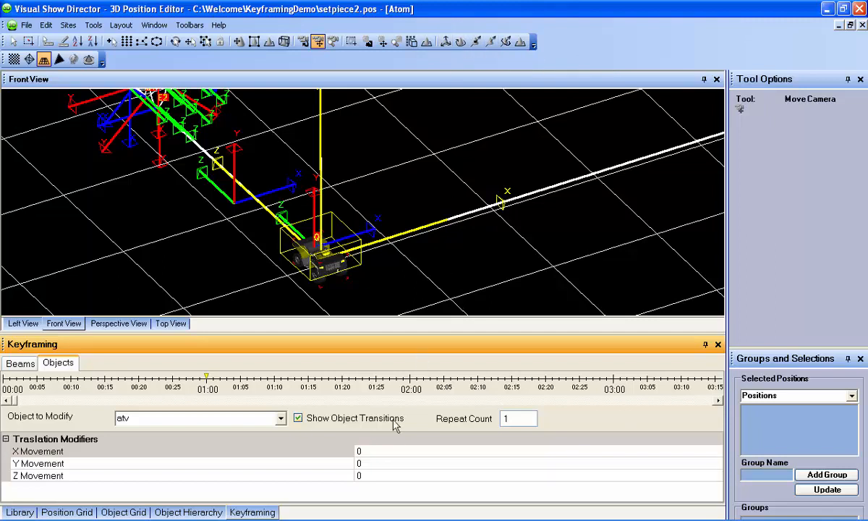
Set the cue's X Movement to 10, and adjust the atv's target outline manually with the Modify Translation tool.
click(374, 453)
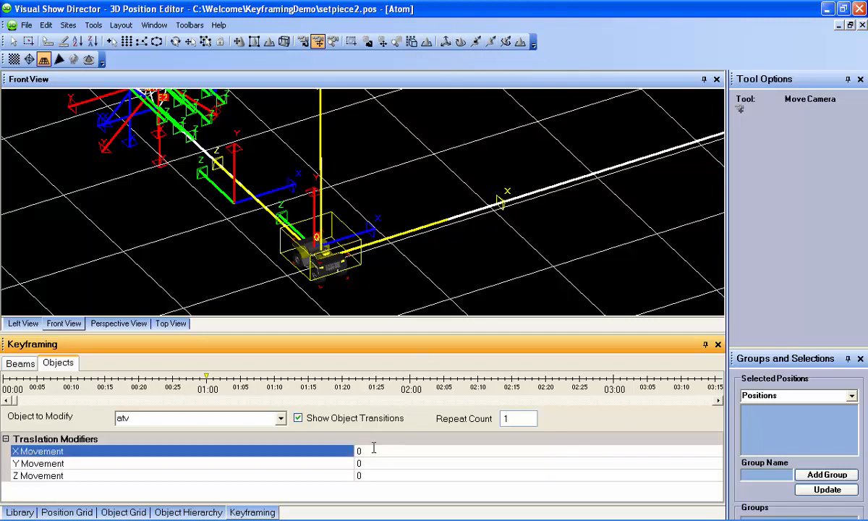
text(10)
key(Return)
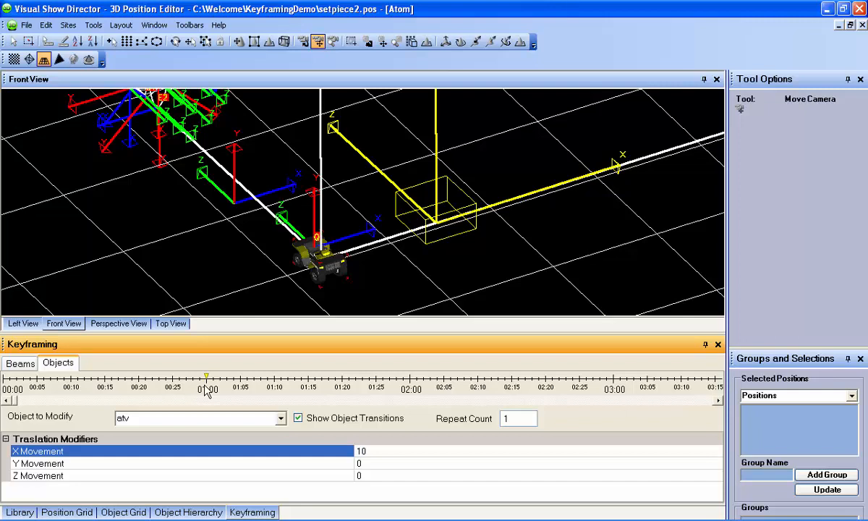
click(446, 42)
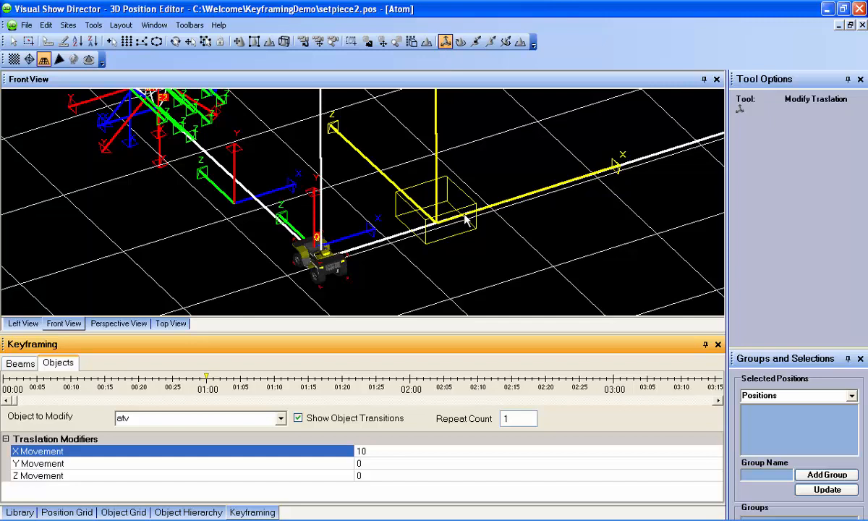
drag(464, 214, 433, 187)
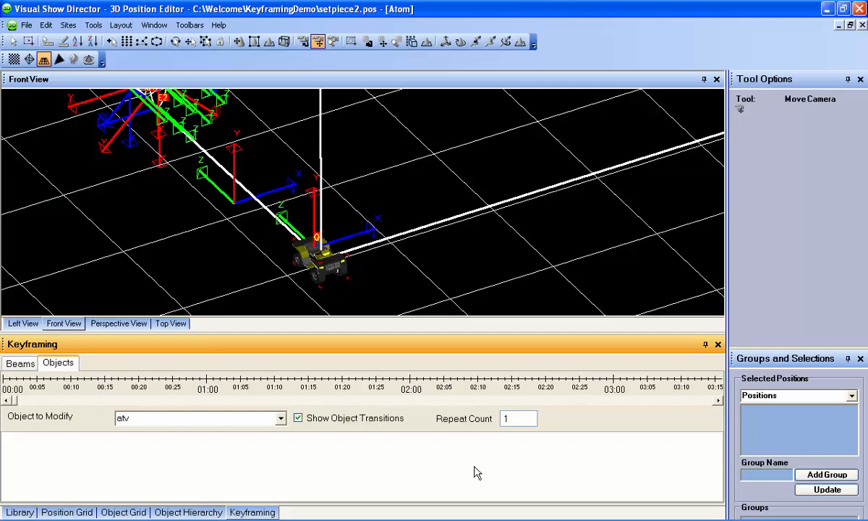
Insert and select an atv cue at 01:00 and add an internal rotation modifier to it.
right_click(213, 383)
click(224, 396)
click(207, 377)
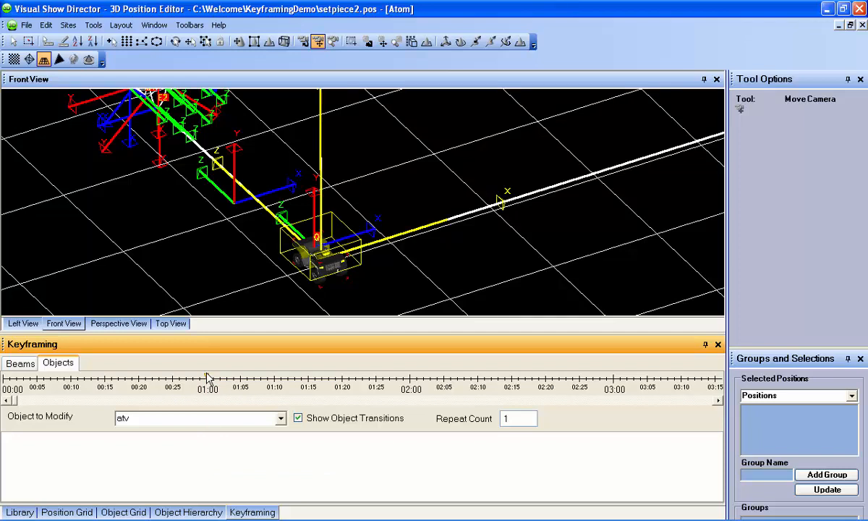
right_click(224, 443)
click(278, 445)
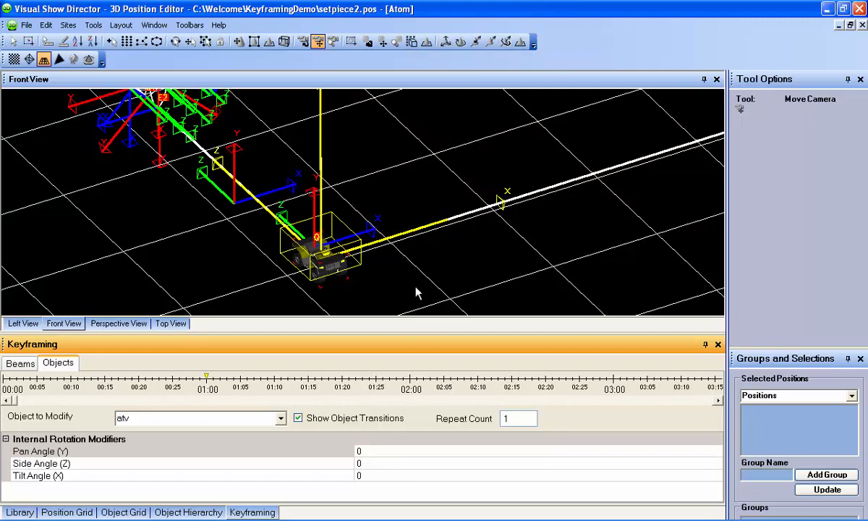
Set the cue's Pan Angle (Y) to 30, and rotate the outline manually with the Modify Internal Rotation Angles tool.
click(373, 452)
key(BackSpace)
text(30)
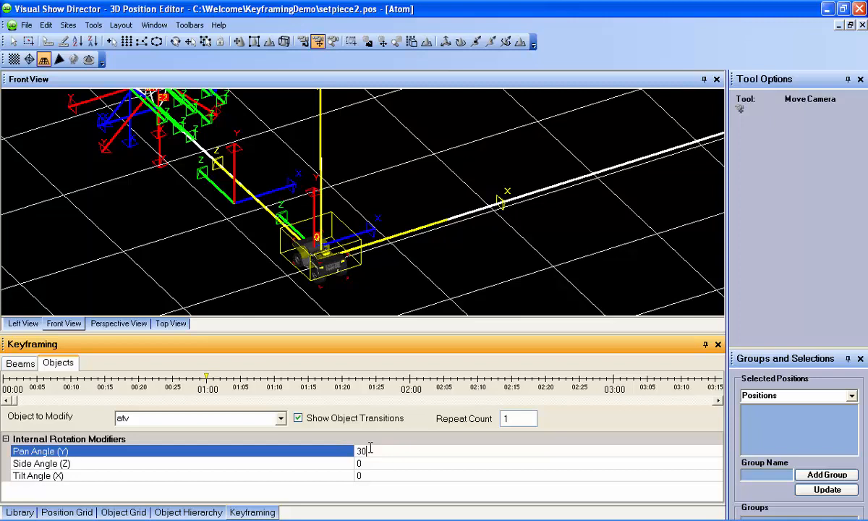
key(Return)
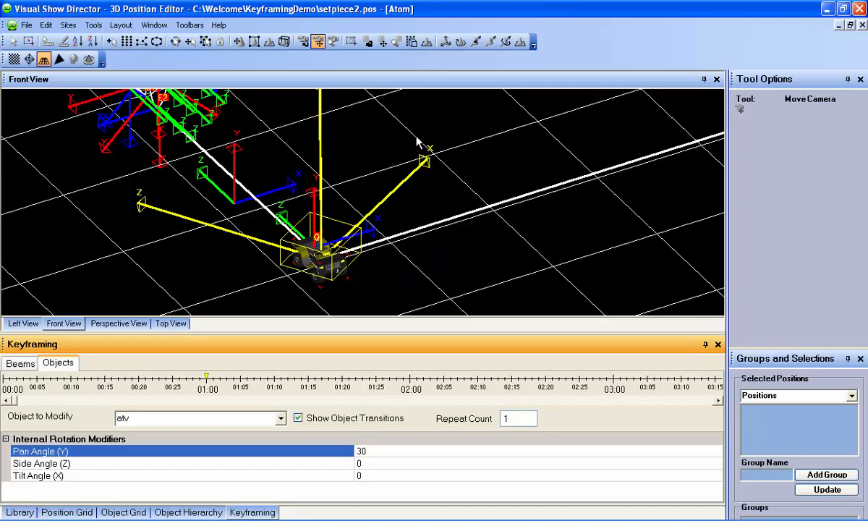
click(461, 43)
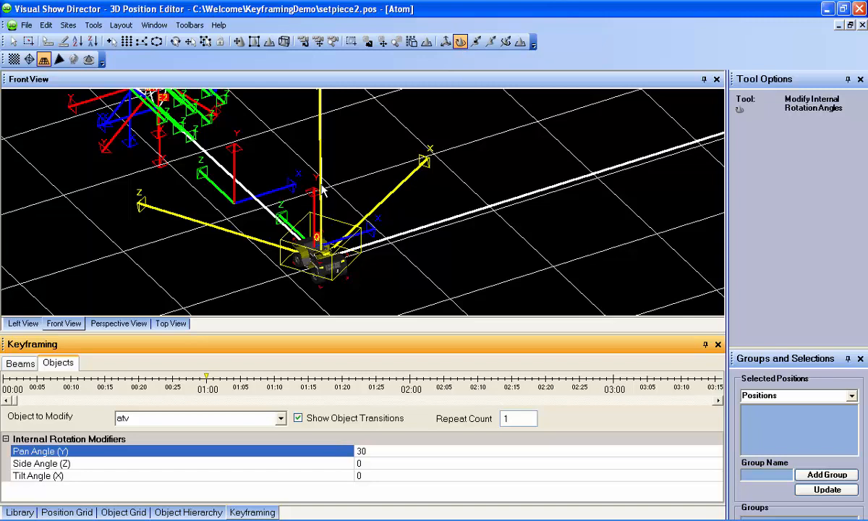
drag(322, 190, 303, 165)
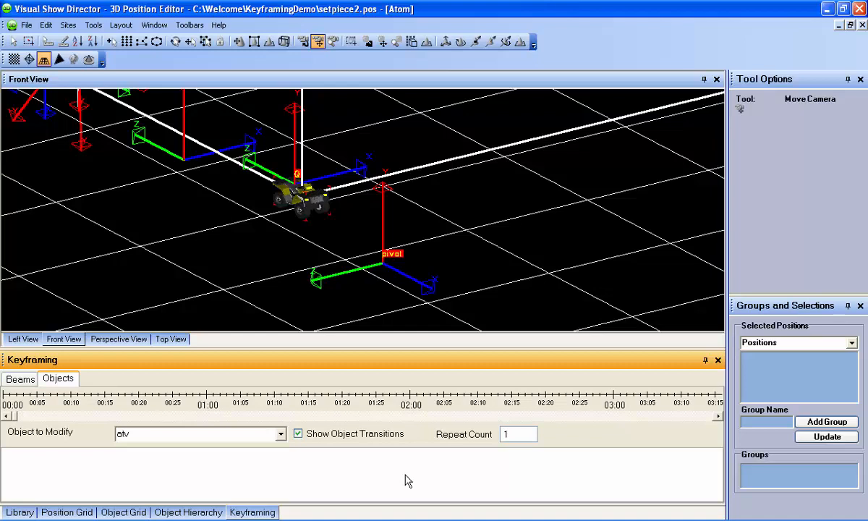
Insert and select an atv cue at 01:00 and add an external rotation modifier to it.
right_click(212, 403)
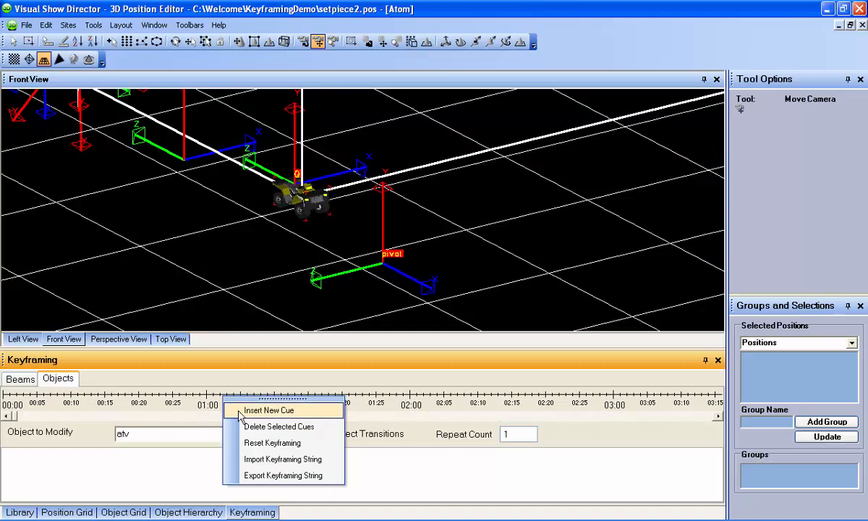
click(239, 377)
drag(215, 397, 210, 396)
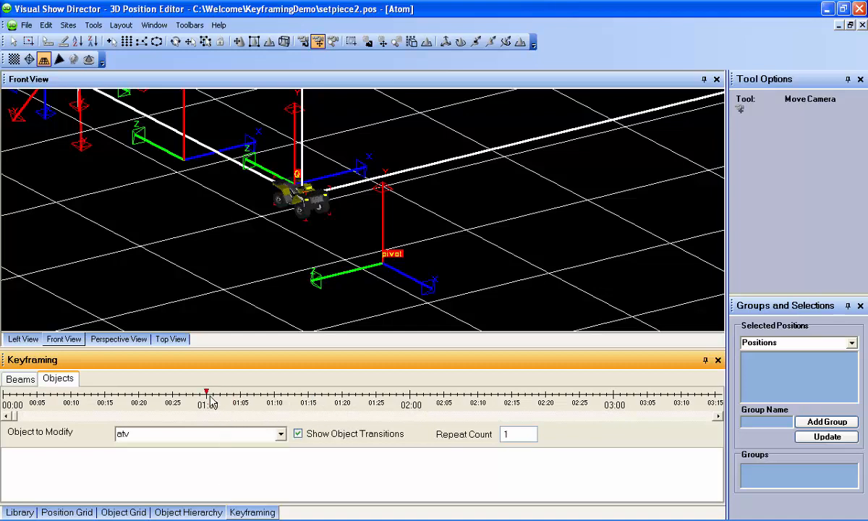
click(208, 394)
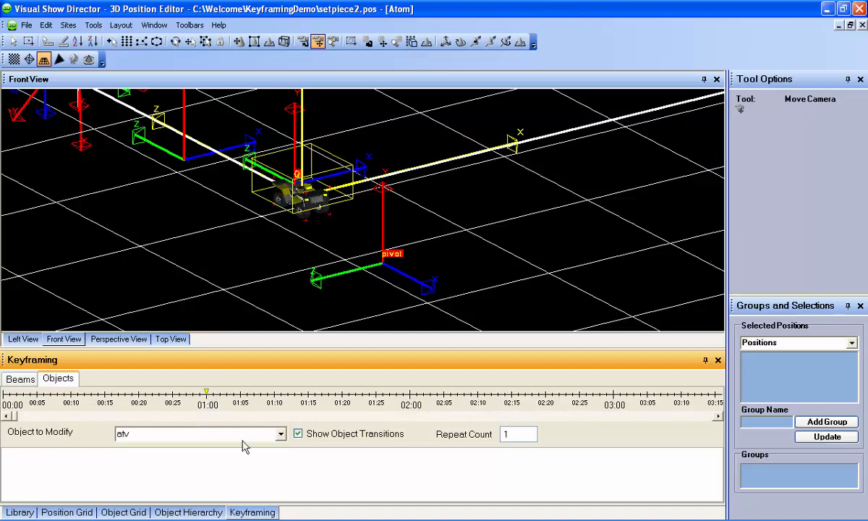
right_click(246, 466)
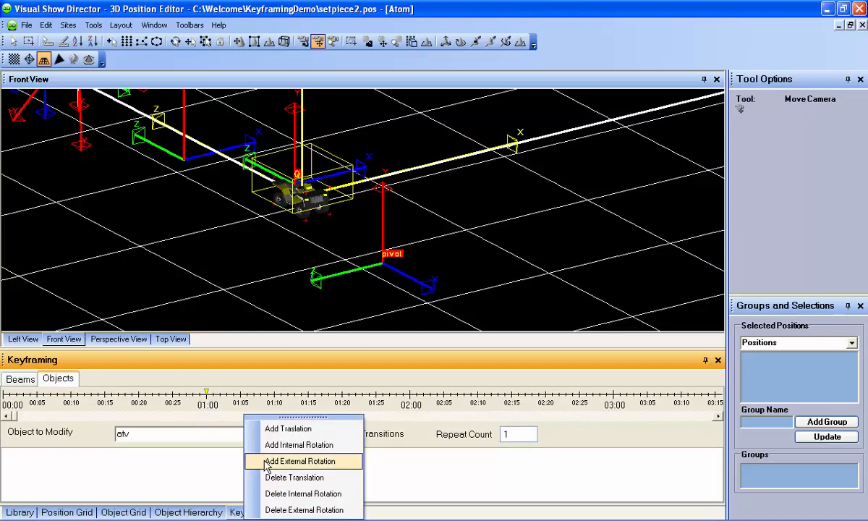
click(266, 465)
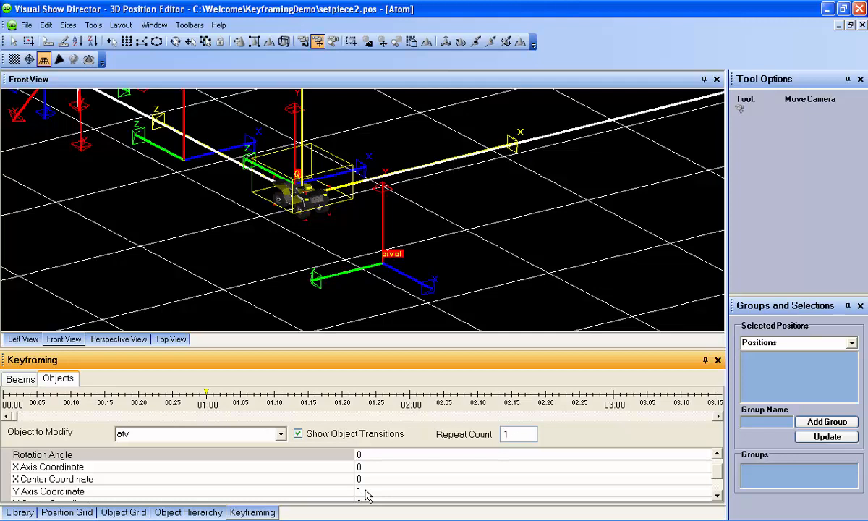
Move the cue's external rotation center onto the pivot position with the Modify External Rotation Center Vector tool.
click(716, 494)
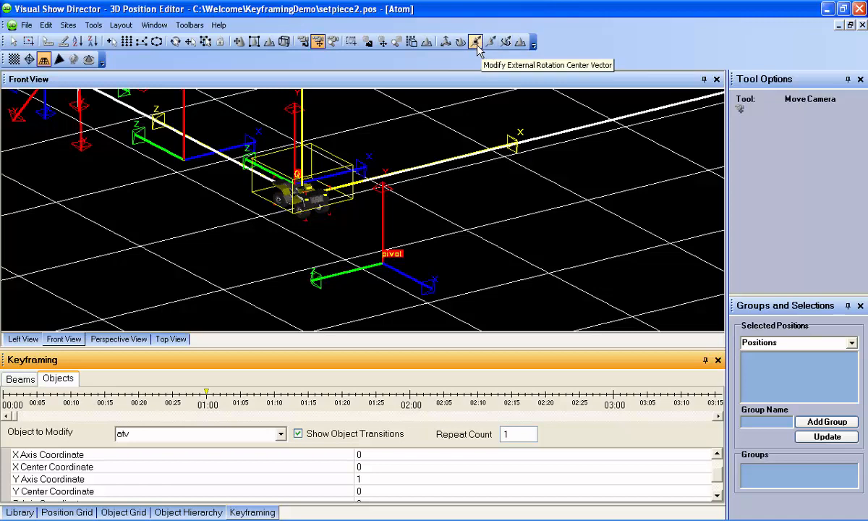
click(477, 46)
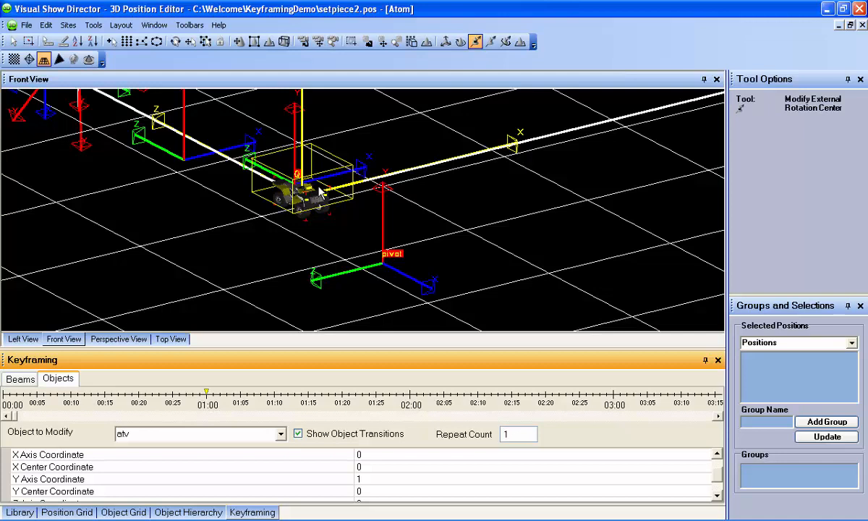
click(237, 205)
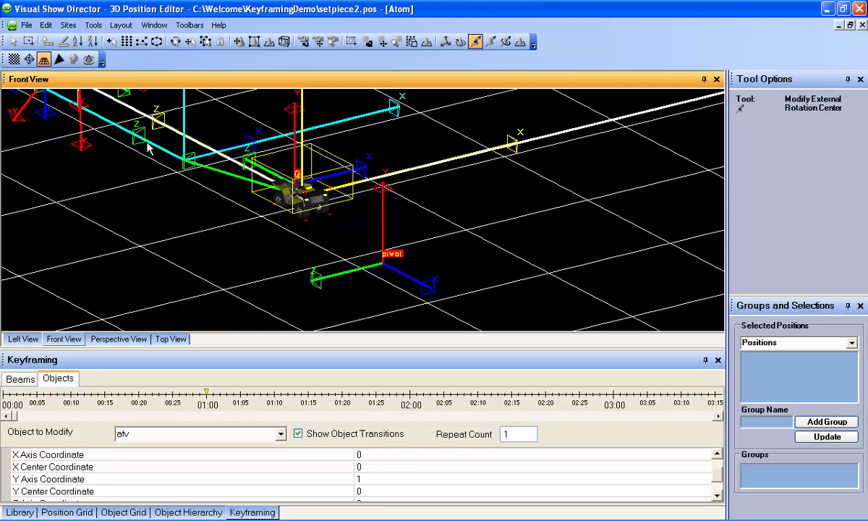
drag(147, 141, 163, 160)
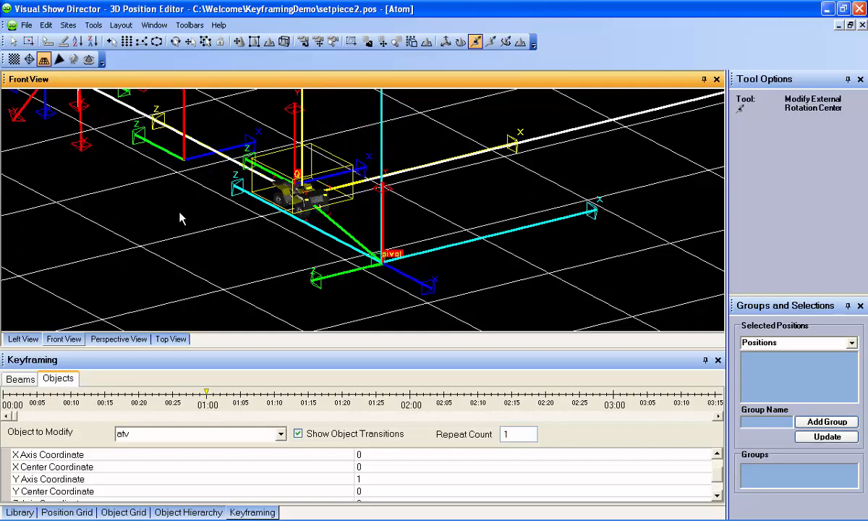
Tilt the external rotation axis to about 0.99 in Y and 0.11 in Z, and swing the atv outline around it with Modify External Rotation Angle.
click(490, 42)
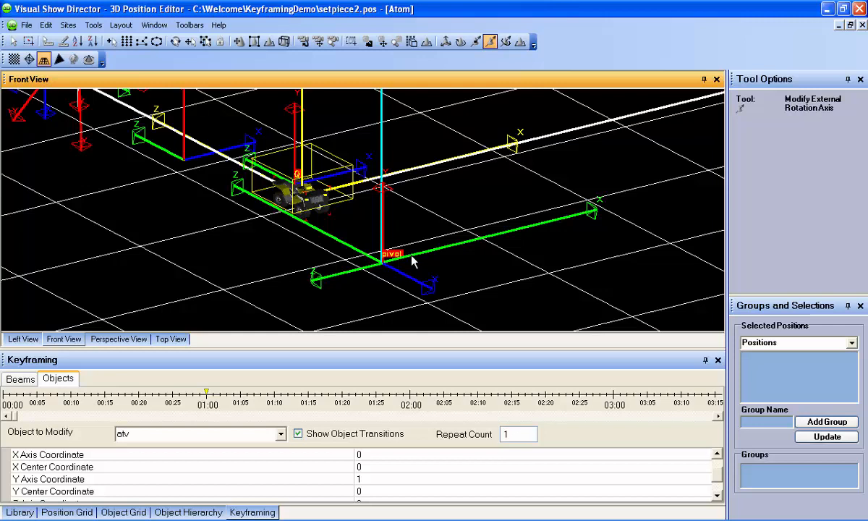
drag(412, 261, 440, 243)
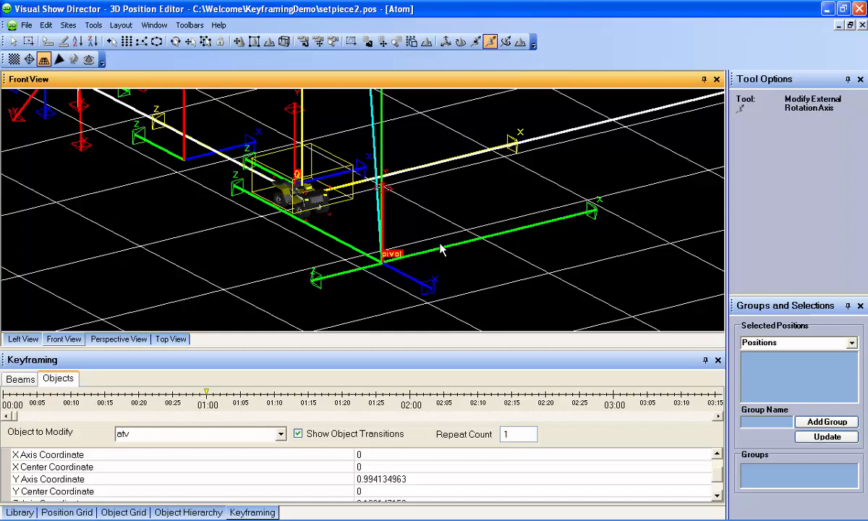
click(506, 41)
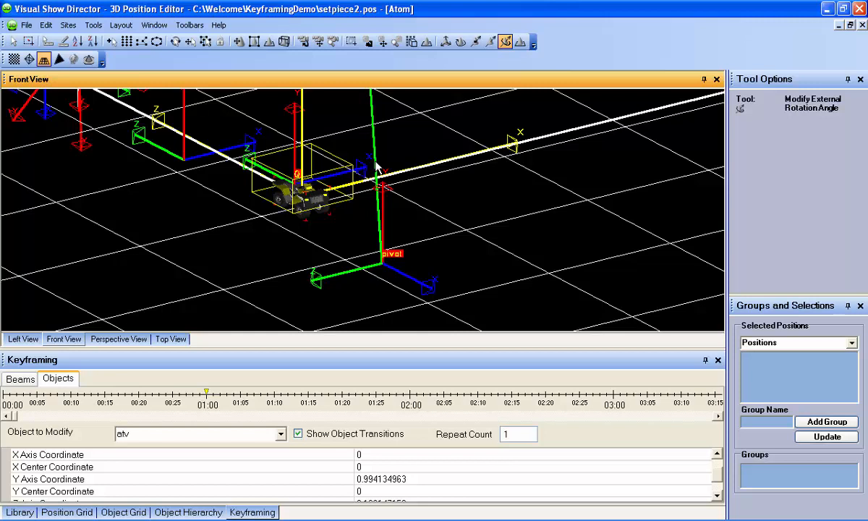
drag(376, 168, 375, 72)
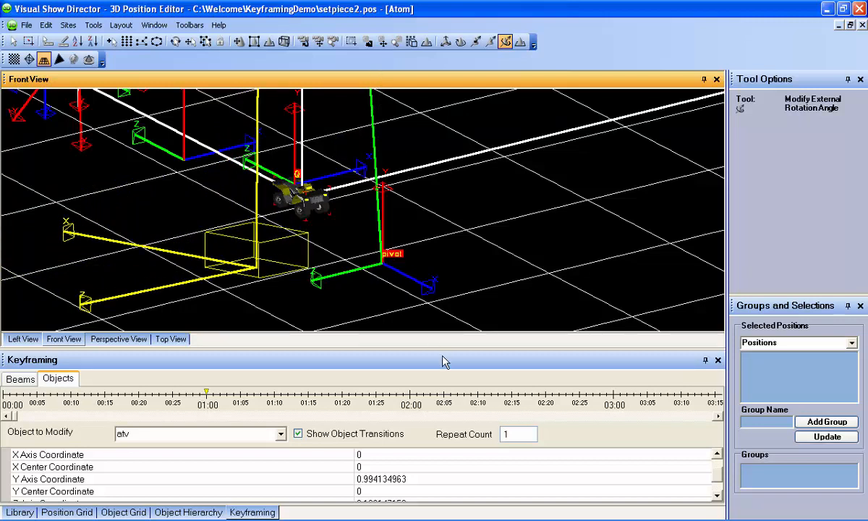
click(717, 494)
click(718, 494)
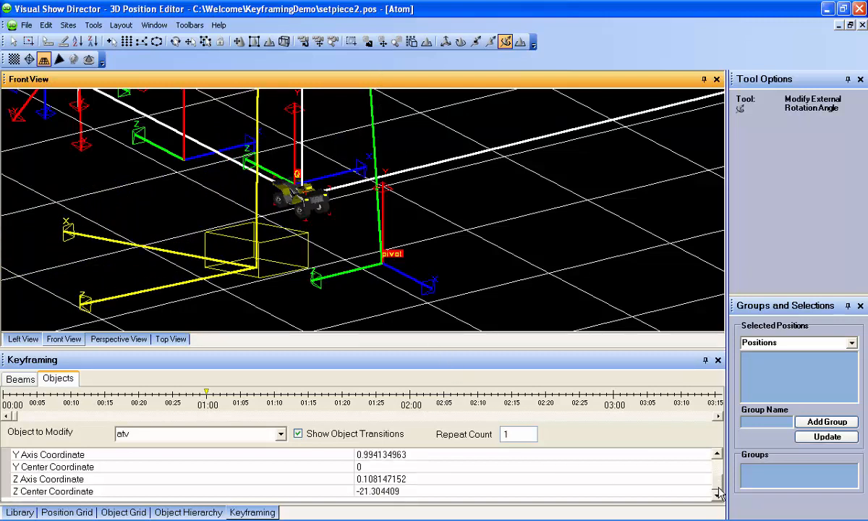
drag(719, 483, 719, 458)
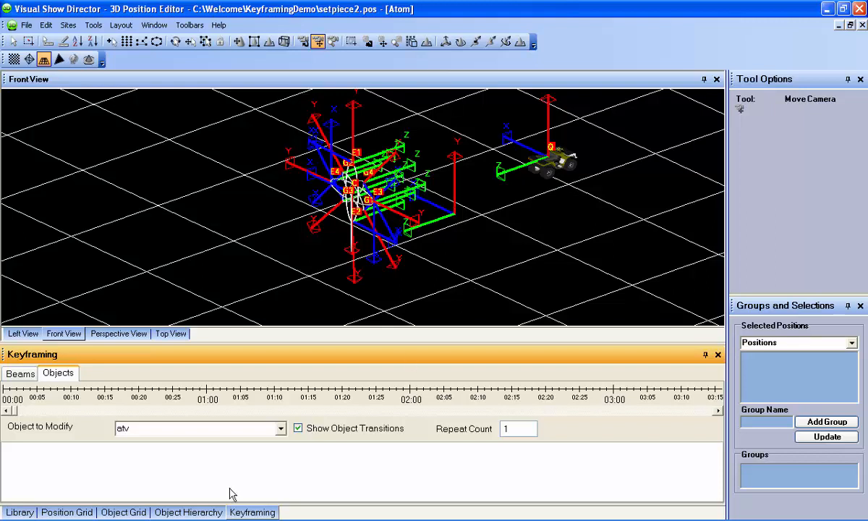
Select the atv in the Atom object hierarchy and rotate it 90 degrees about its Y vector with Rotate Object.
click(188, 512)
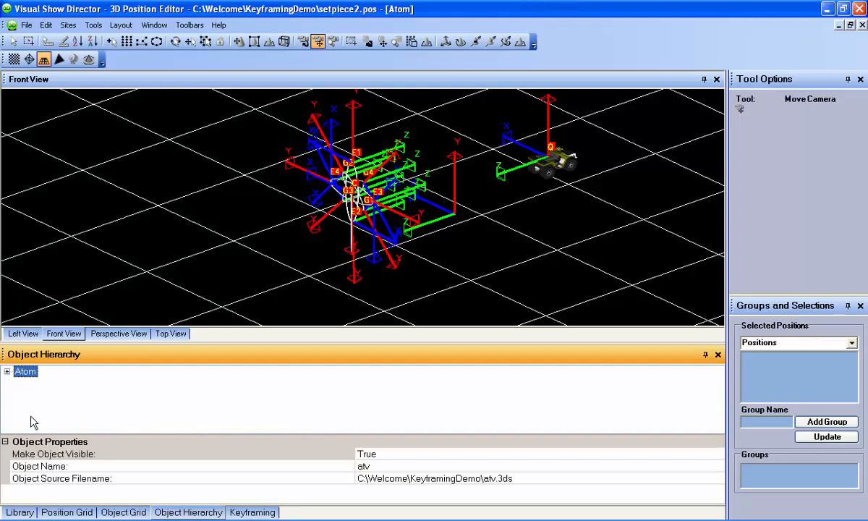
click(6, 371)
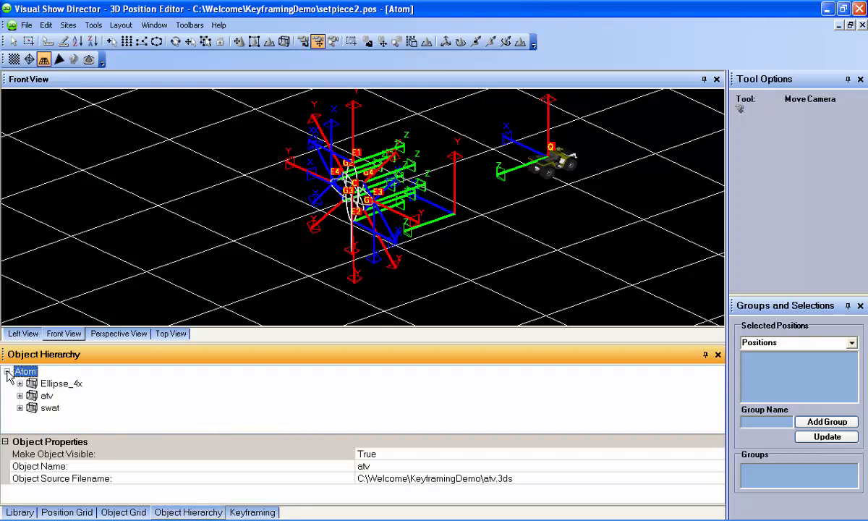
click(46, 396)
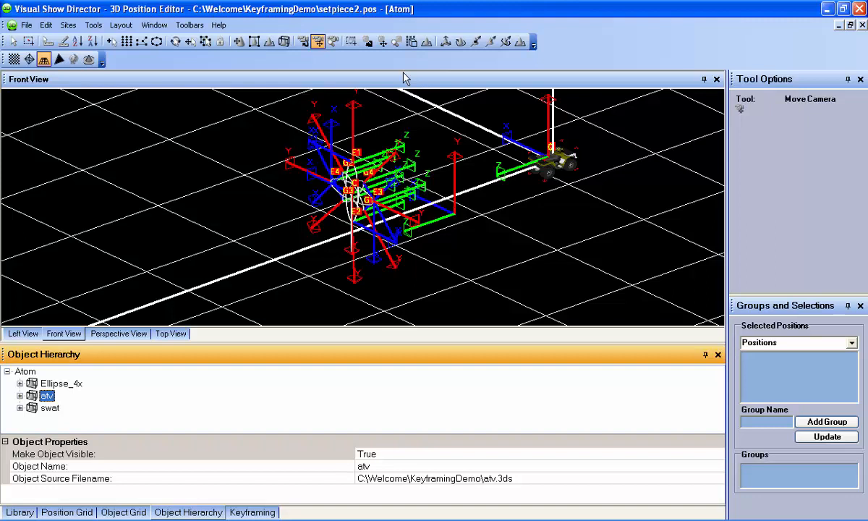
click(367, 43)
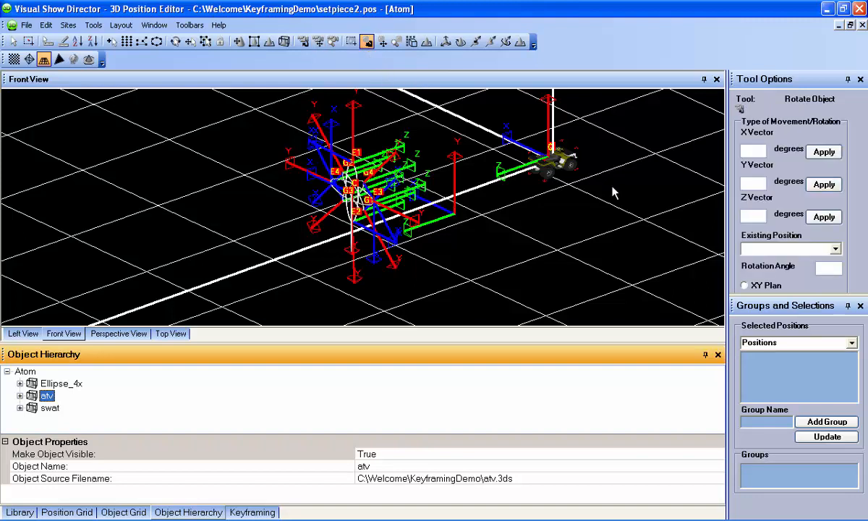
click(758, 183)
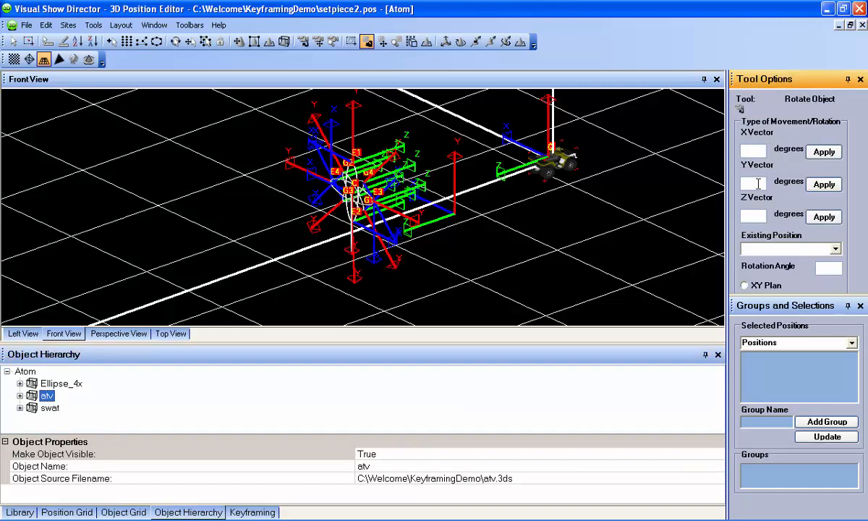
text(90)
click(824, 185)
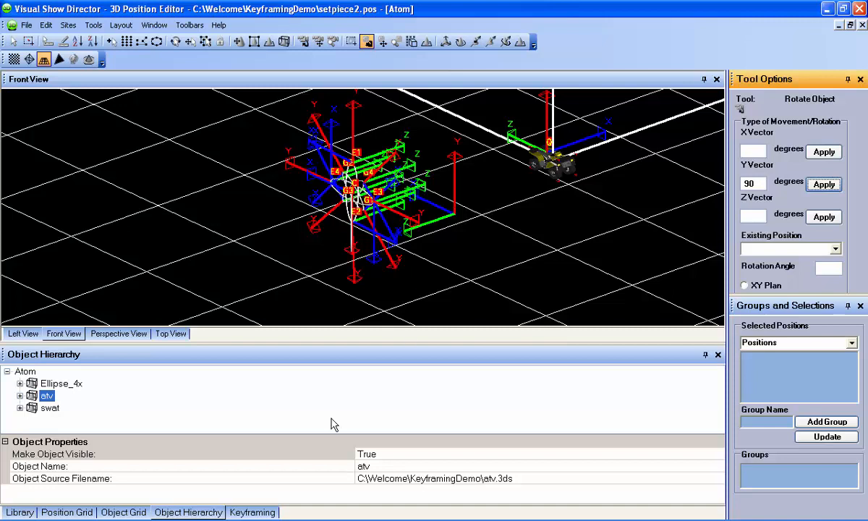
Insert and select an atv keyframing cue at 02:00 and add an external rotation modifier to it.
click(246, 512)
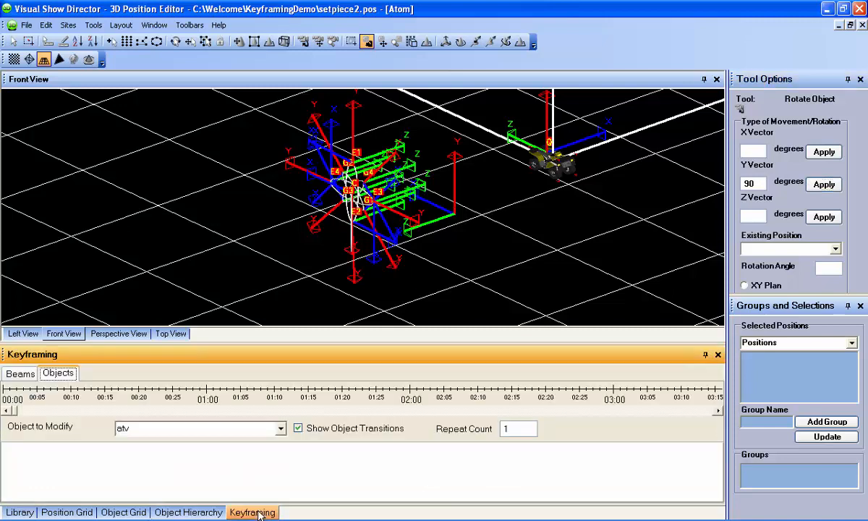
right_click(200, 395)
click(243, 406)
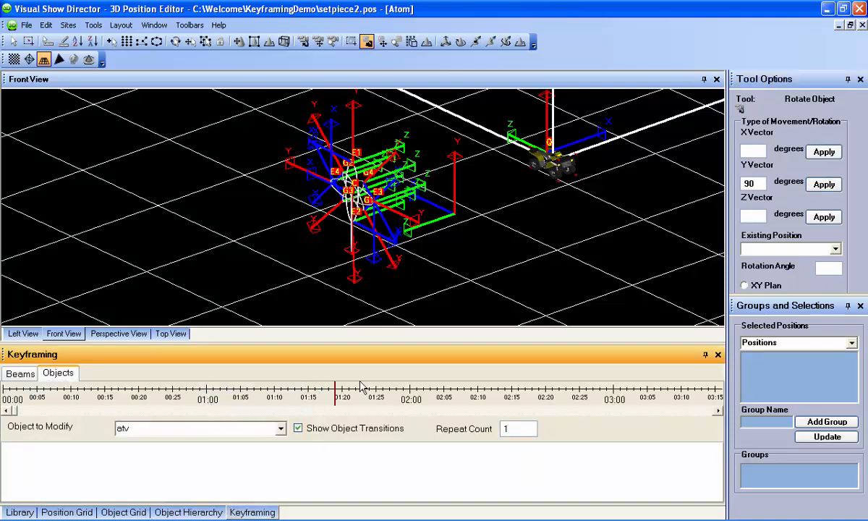
click(410, 388)
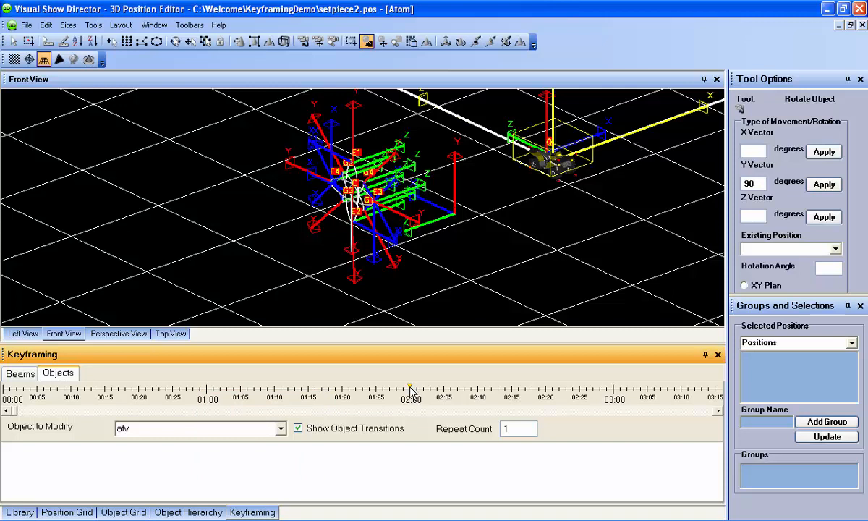
right_click(304, 451)
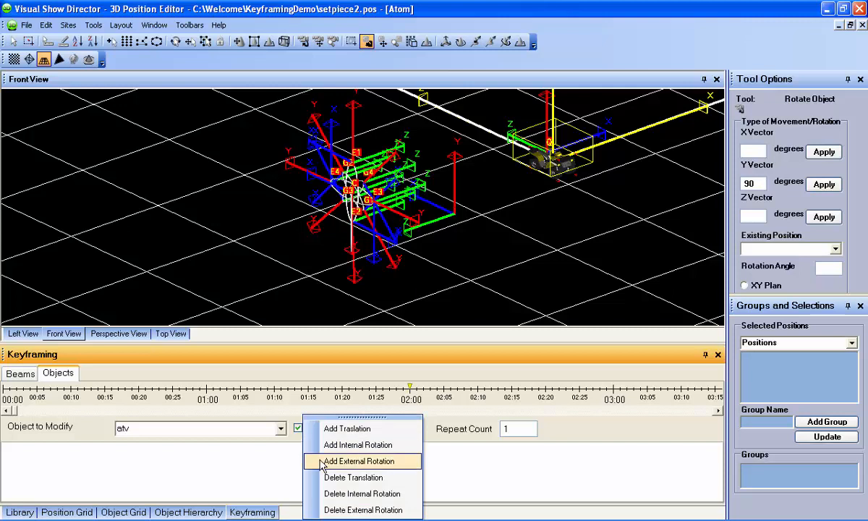
click(323, 462)
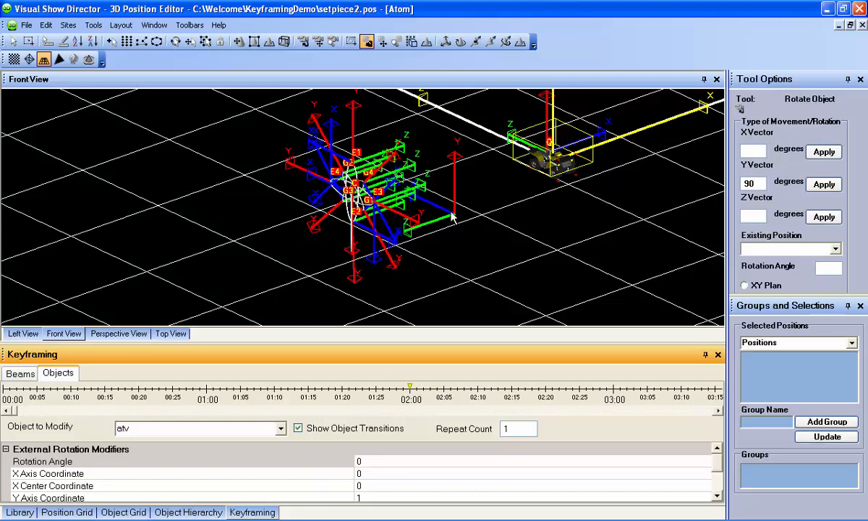
Move the cue's external rotation center to the foot of the ellipse set piece and set the Rotation Angle to 360.
click(476, 41)
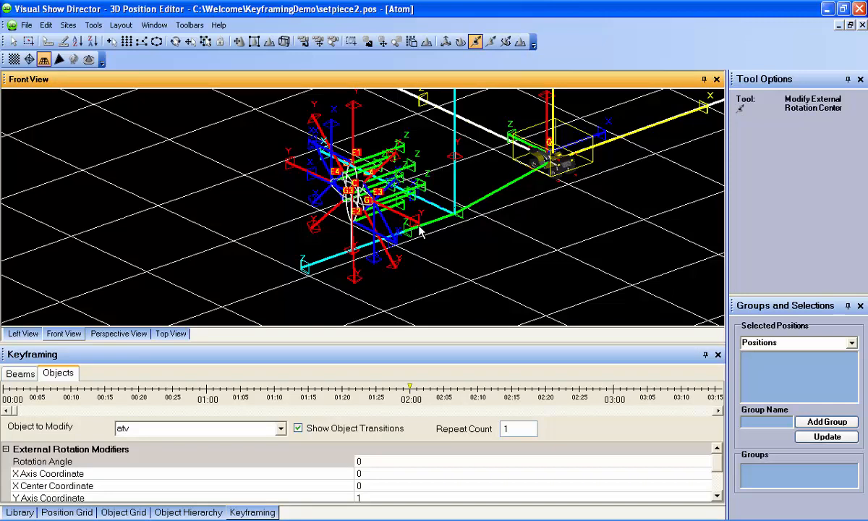
drag(417, 225, 405, 233)
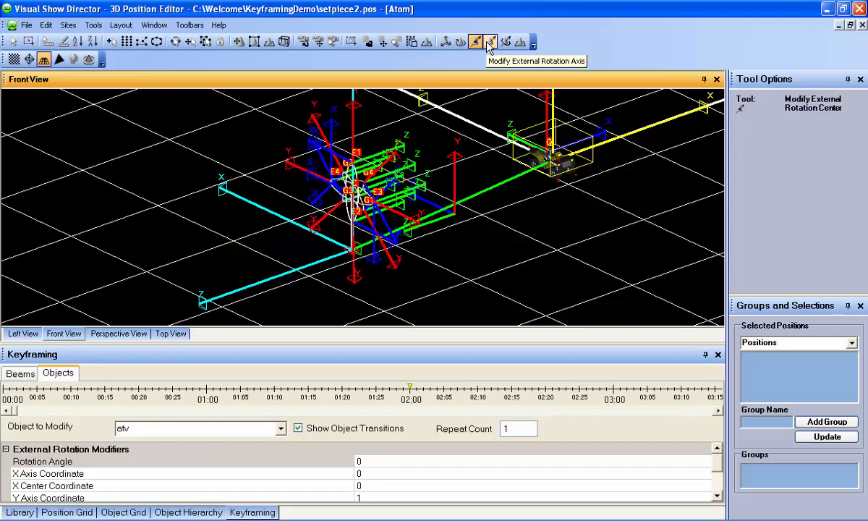
click(381, 462)
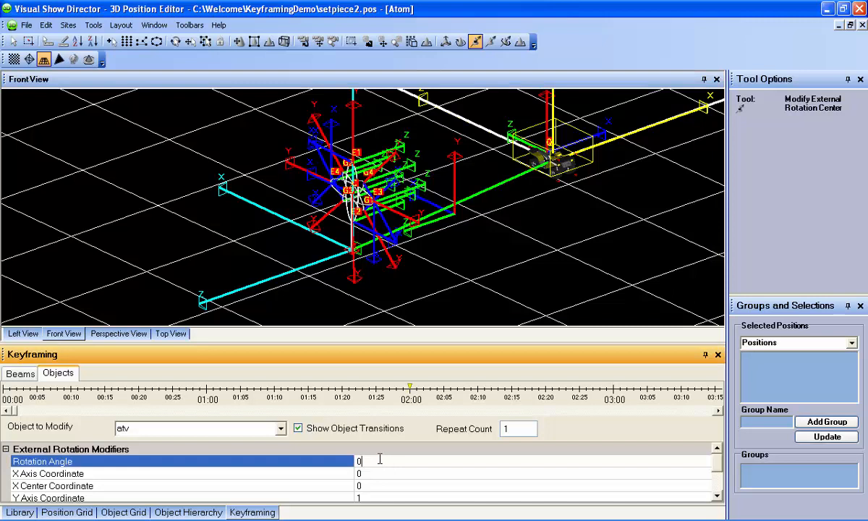
key(BackSpace)
text(360)
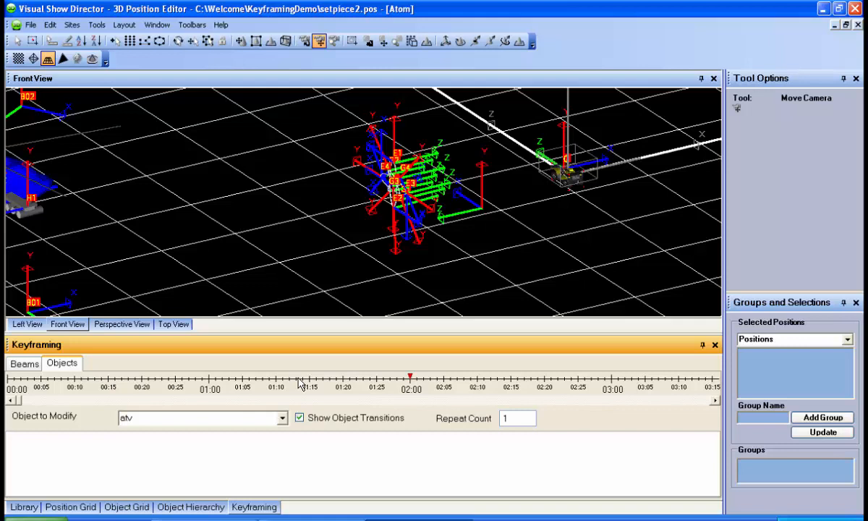
Export the atv keyframing string from the 3D Position Editor and paste it into the third row's OBJECT cell in the Script Manager.
right_click(301, 382)
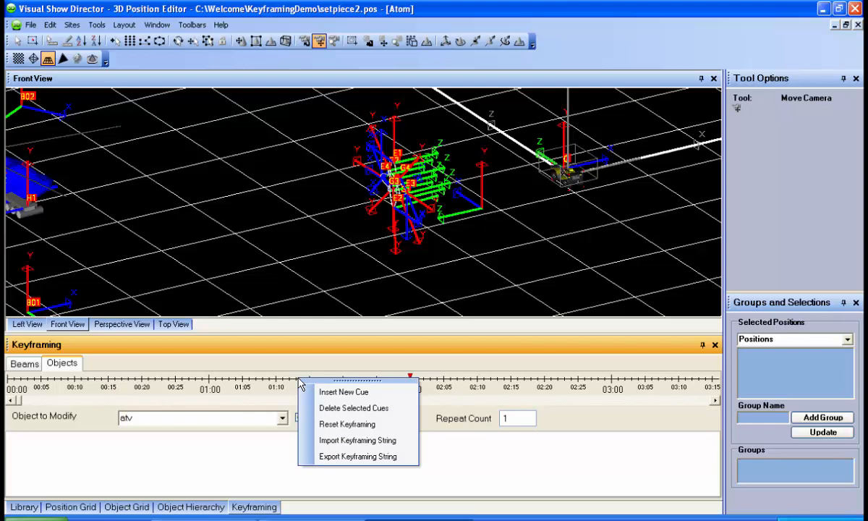
click(322, 457)
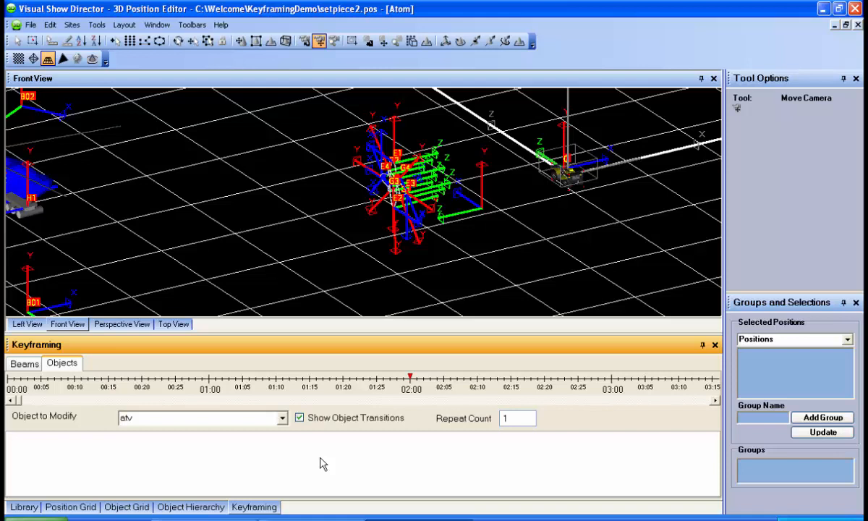
click(314, 518)
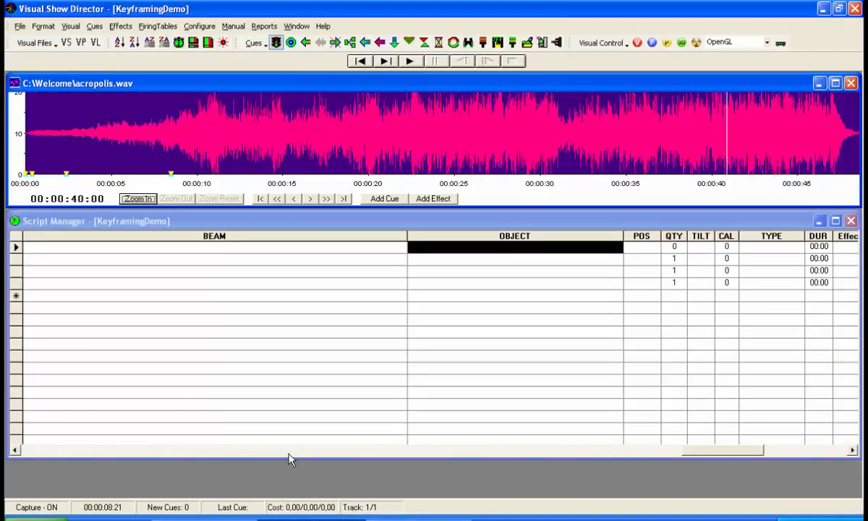
click(499, 272)
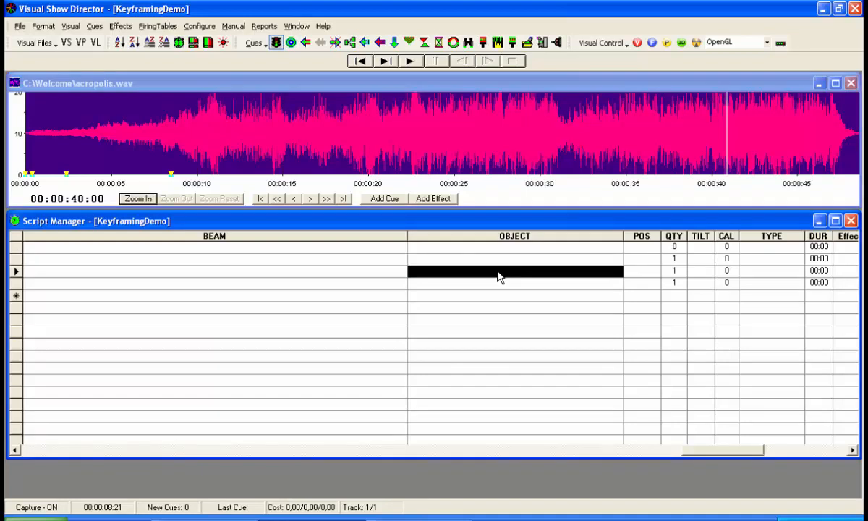
click(497, 273)
right_click(497, 272)
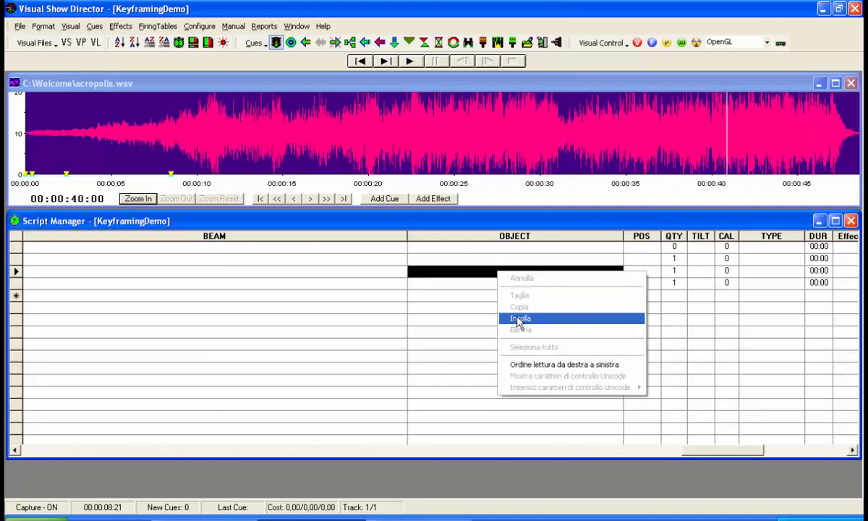
click(518, 321)
click(497, 249)
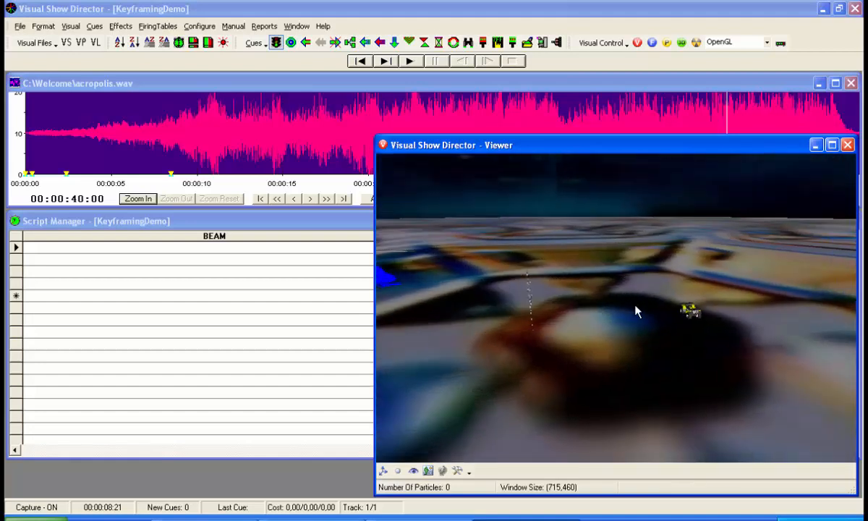
Play the show from the beginning to watch the atv's motion in the Viewer, and stop playback.
click(361, 63)
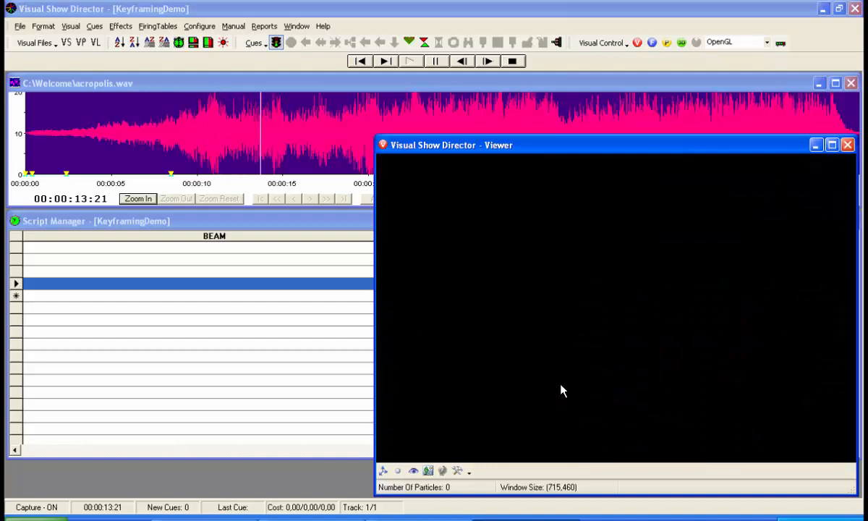
click(515, 62)
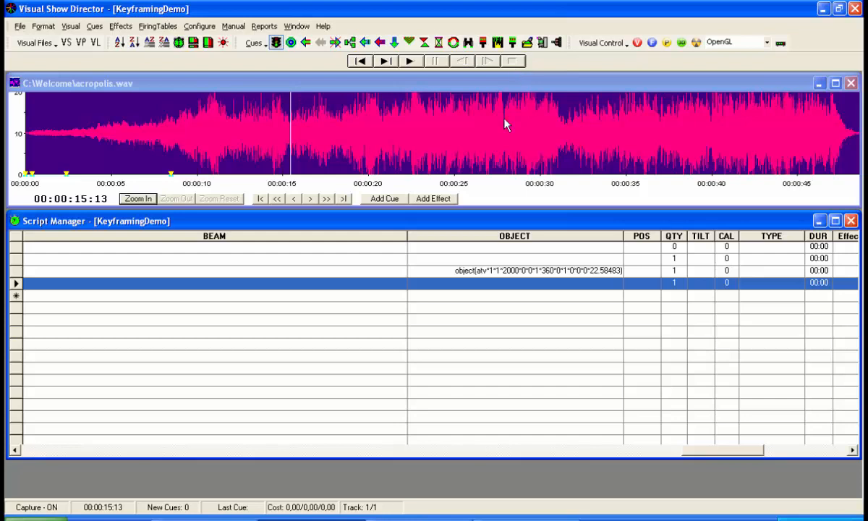
Copy the atv object string from the third row's OBJECT cell and import it as a keyframing string in the 3D Position Editor.
click(454, 272)
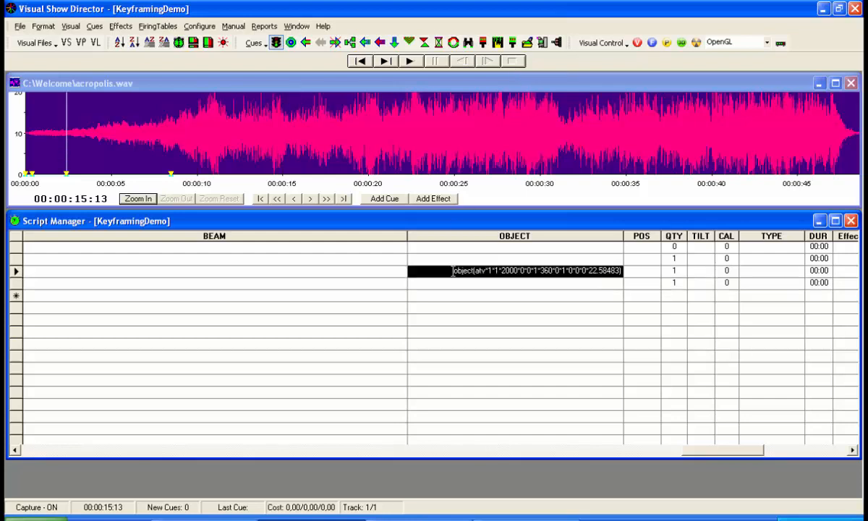
drag(454, 271, 622, 272)
right_click(619, 277)
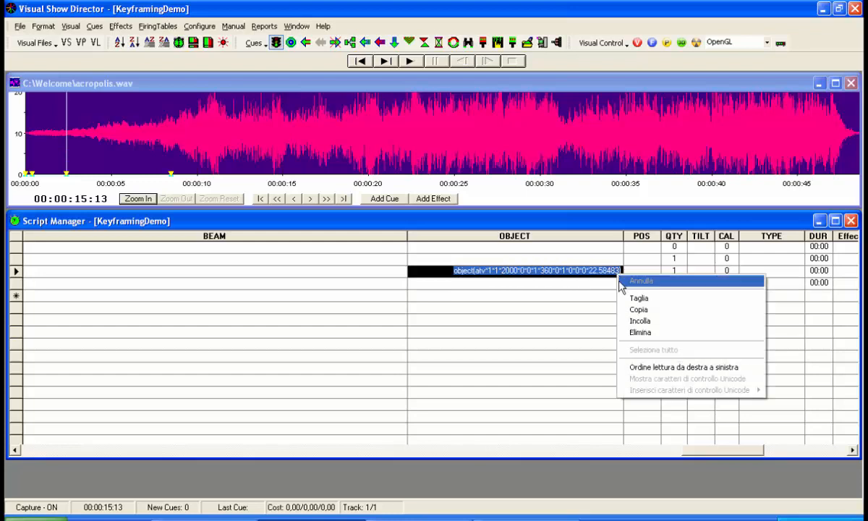
click(623, 311)
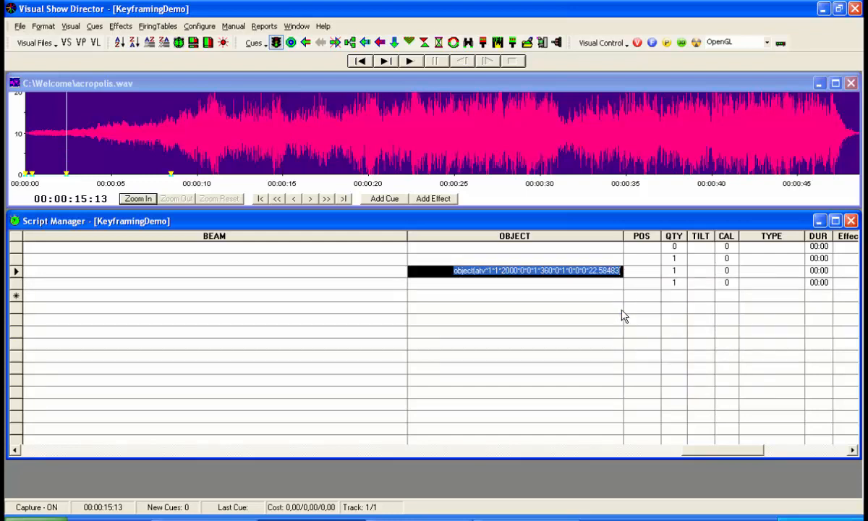
click(411, 516)
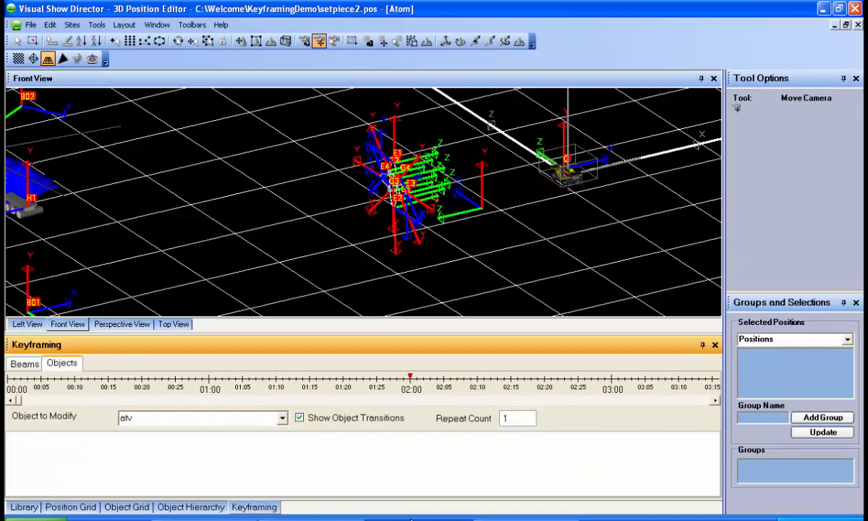
right_click(336, 386)
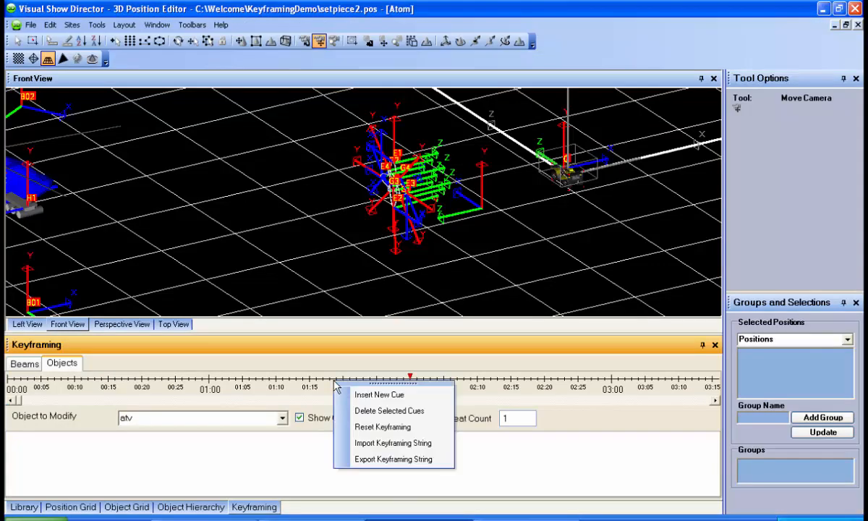
click(351, 443)
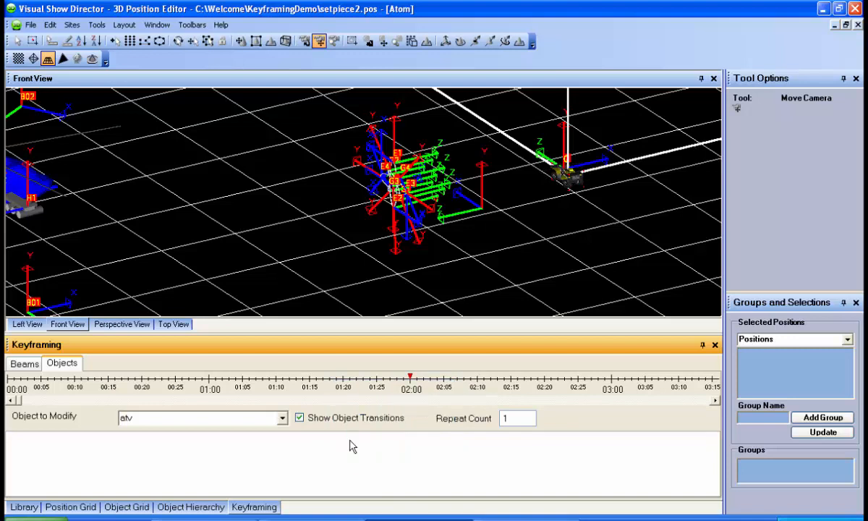